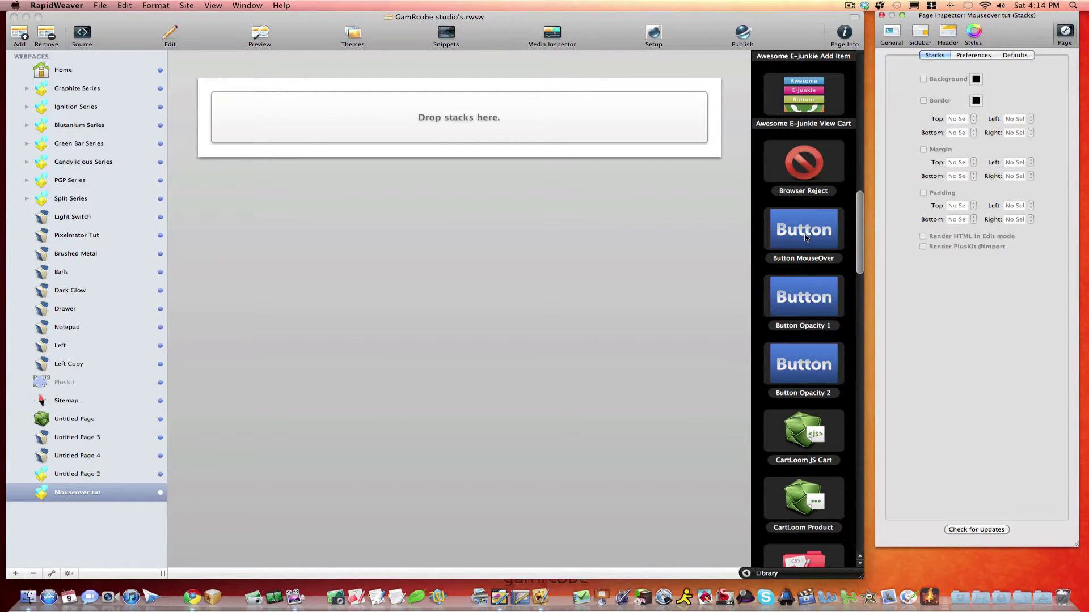
# Add the Button MouseOver stack to the page and toggle 'Render HTML in Edit mode' in the Page Inspector
pyautogui.moveTo(805, 231); pyautogui.dragTo(457, 123)
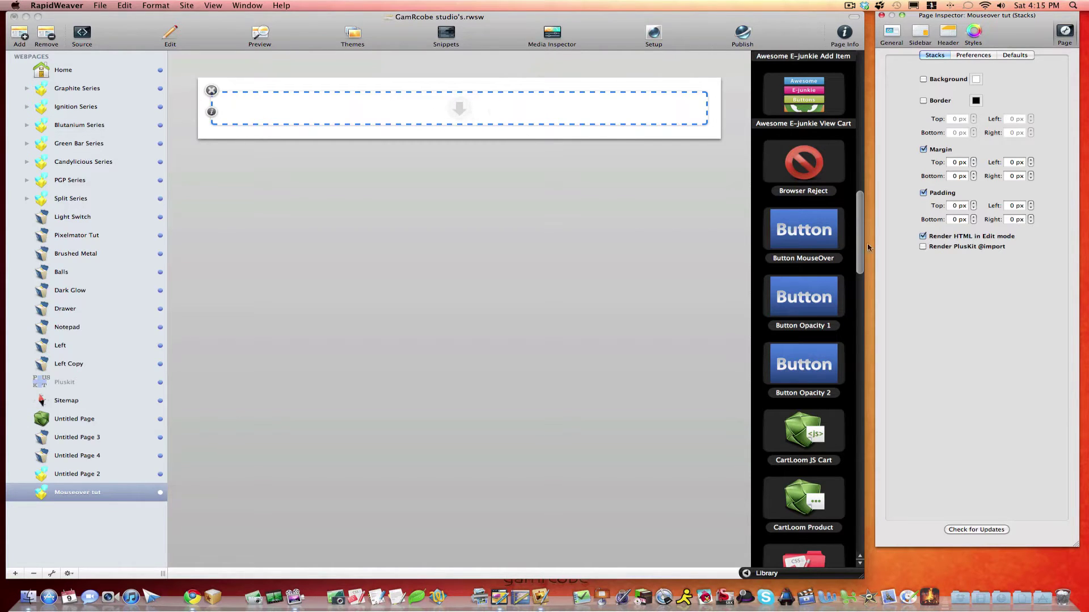
pyautogui.click(923, 236)
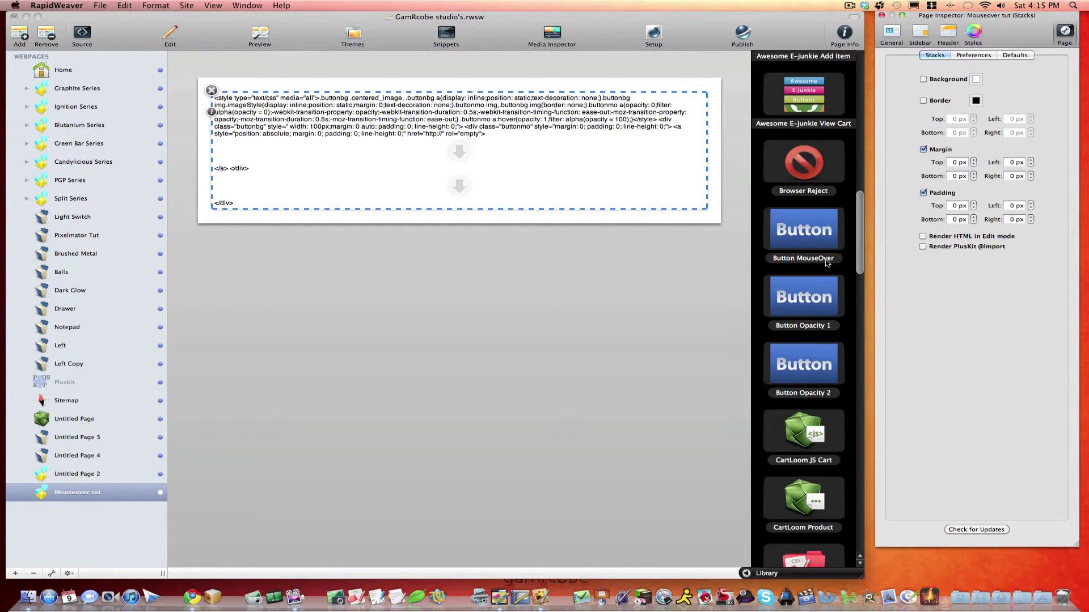
pyautogui.click(923, 236)
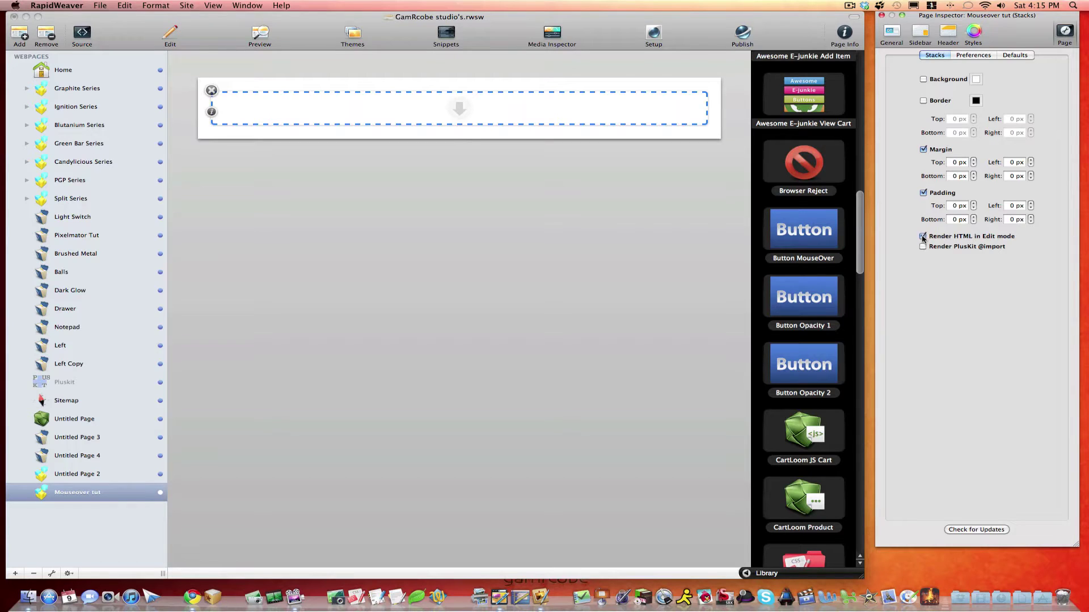
pyautogui.click(923, 236)
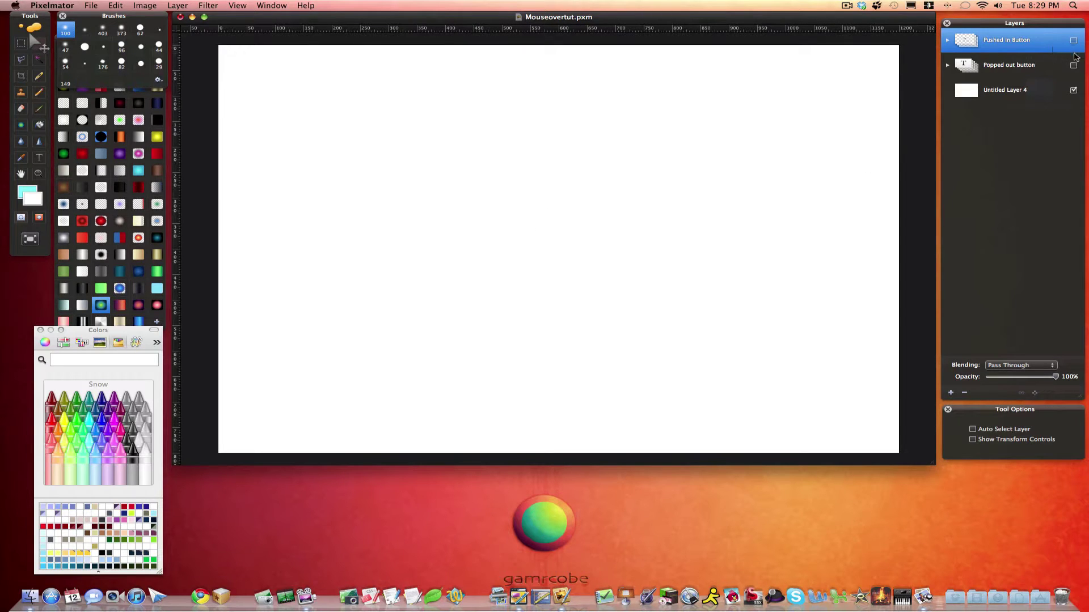
# Toggle the visibility checkbox of the Popped out button layer
pyautogui.click(1073, 66)
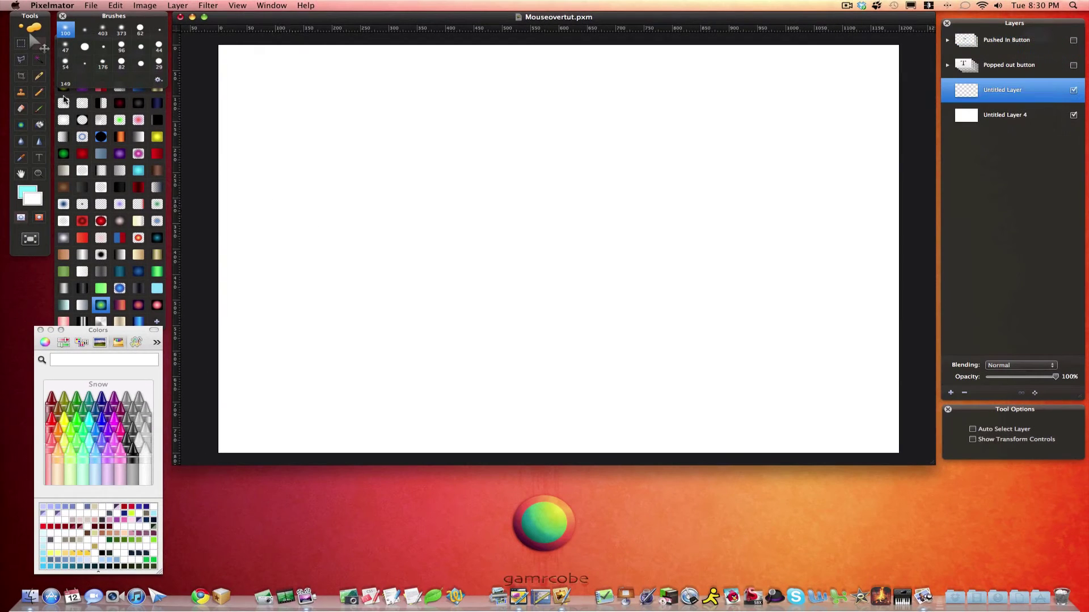
# Draw a 265×83 px rectangular selection mid-canvas and refine it to an 8 px rounded size
pyautogui.click(21, 43)
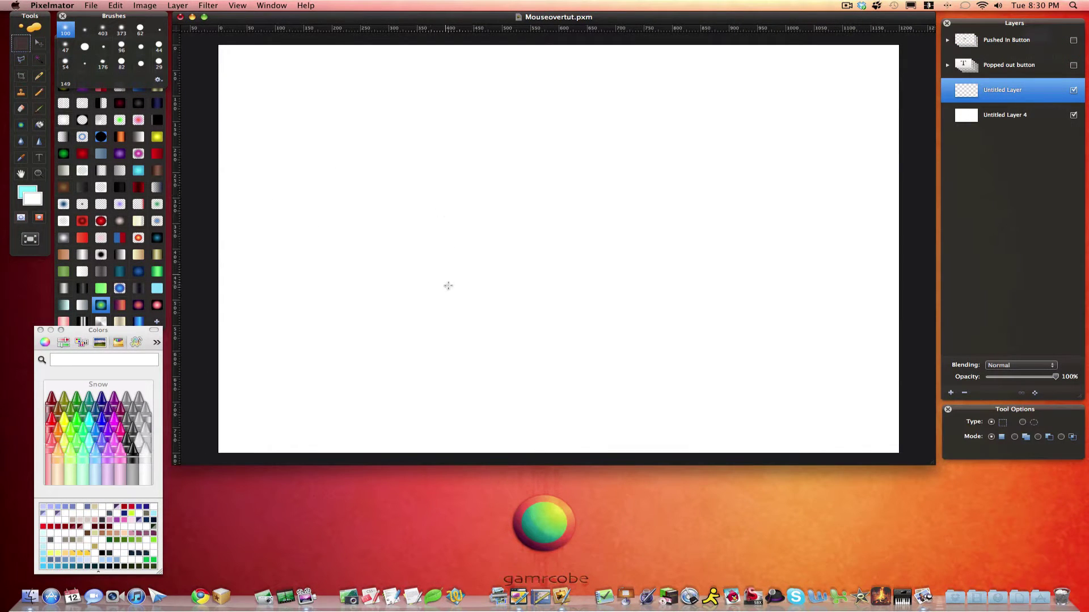
pyautogui.moveTo(448, 285); pyautogui.dragTo(581, 248)
pyautogui.click(117, 6)
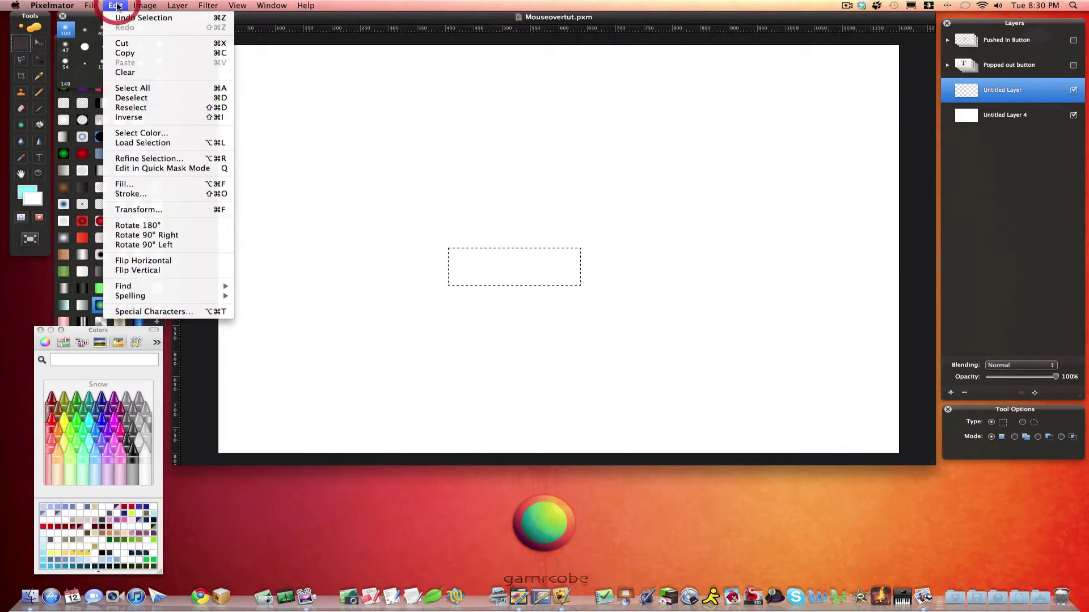
pyautogui.click(146, 159)
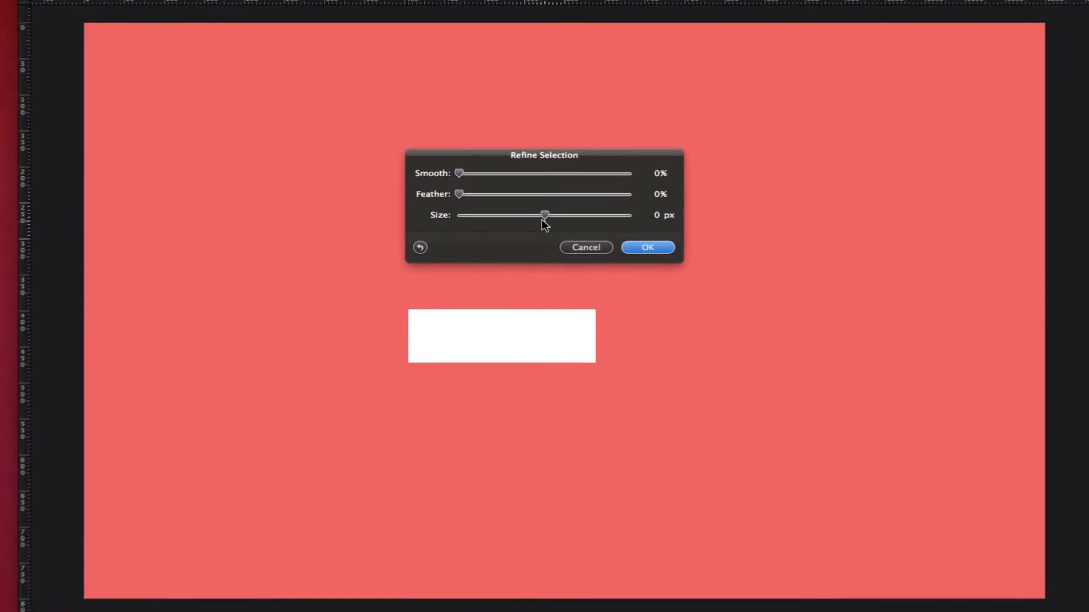
pyautogui.click(544, 194)
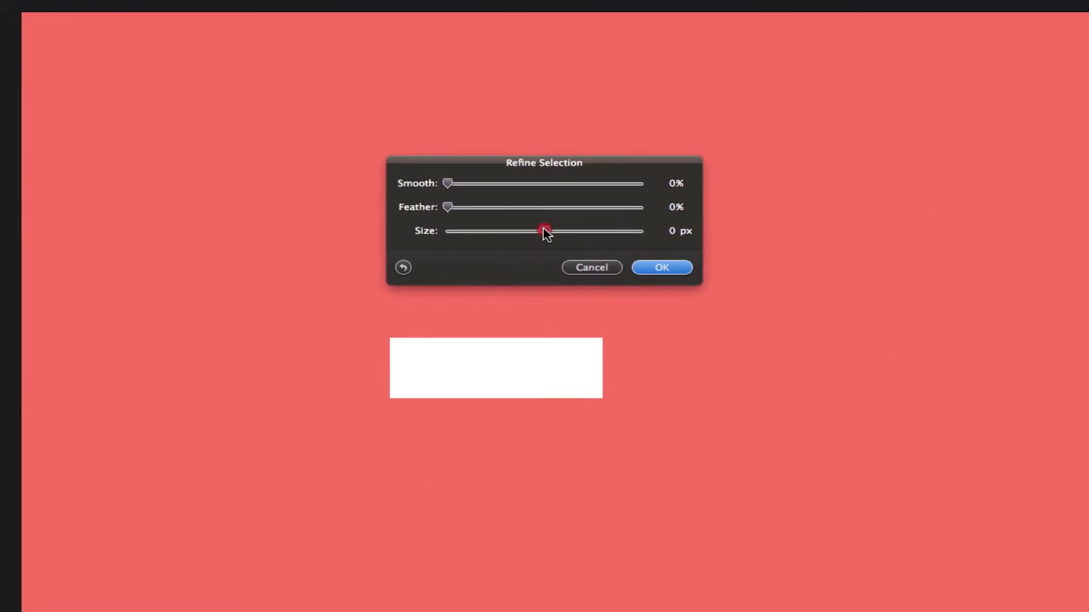
pyautogui.moveTo(545, 231)
pyautogui.mouseDown()
pyautogui.moveTo(594, 233)
pyautogui.moveTo(554, 237)
pyautogui.mouseUp()
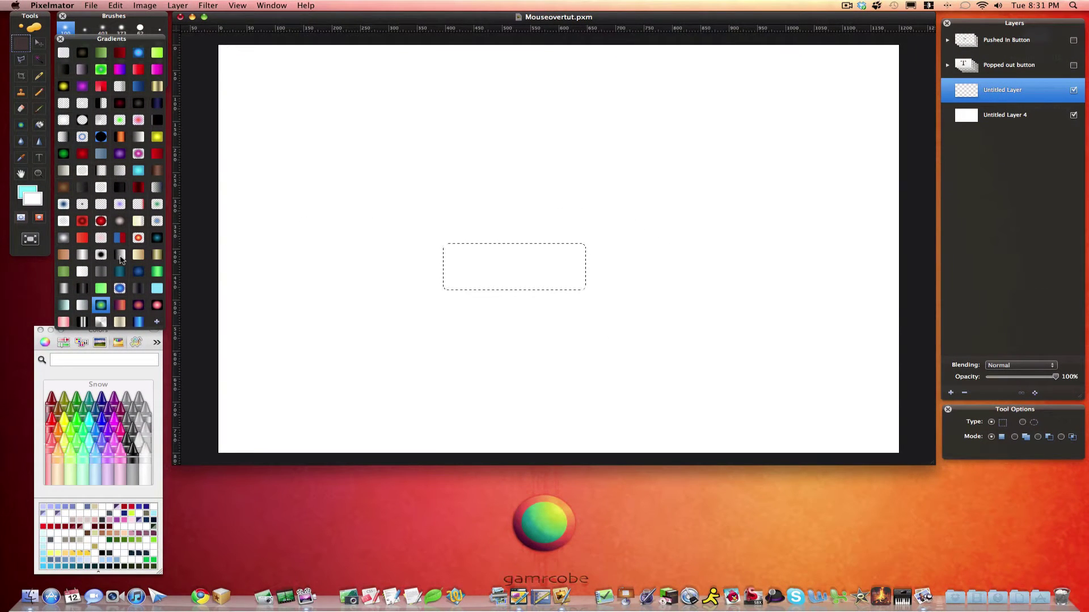
# Create a custom gradient from #ffffff to #5b6875 for the Gradient tool
pyautogui.click(81, 306)
pyautogui.click(22, 128)
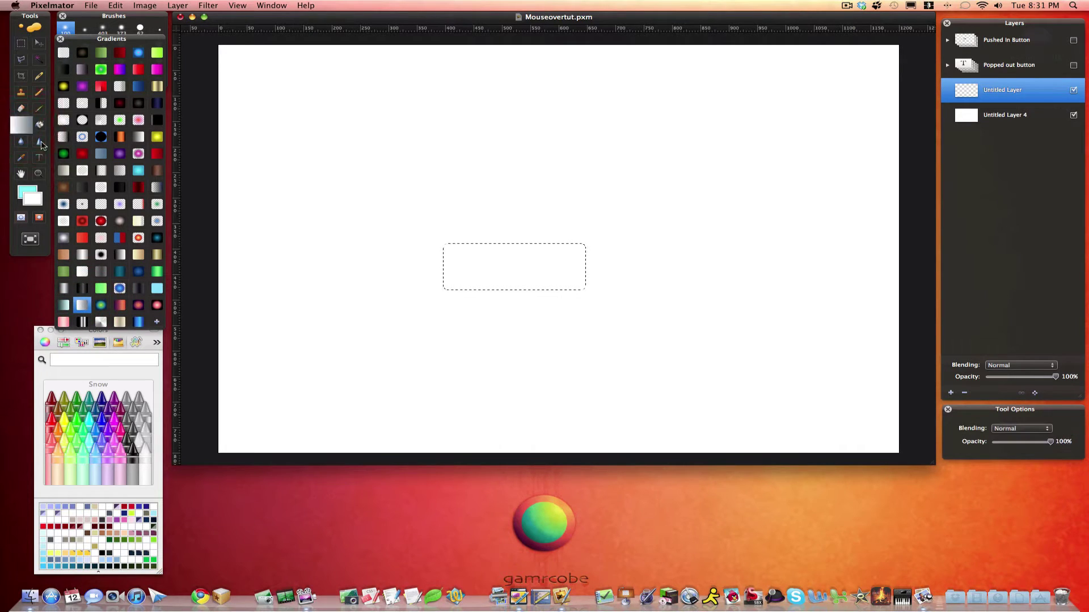
pyautogui.doubleClick(83, 306)
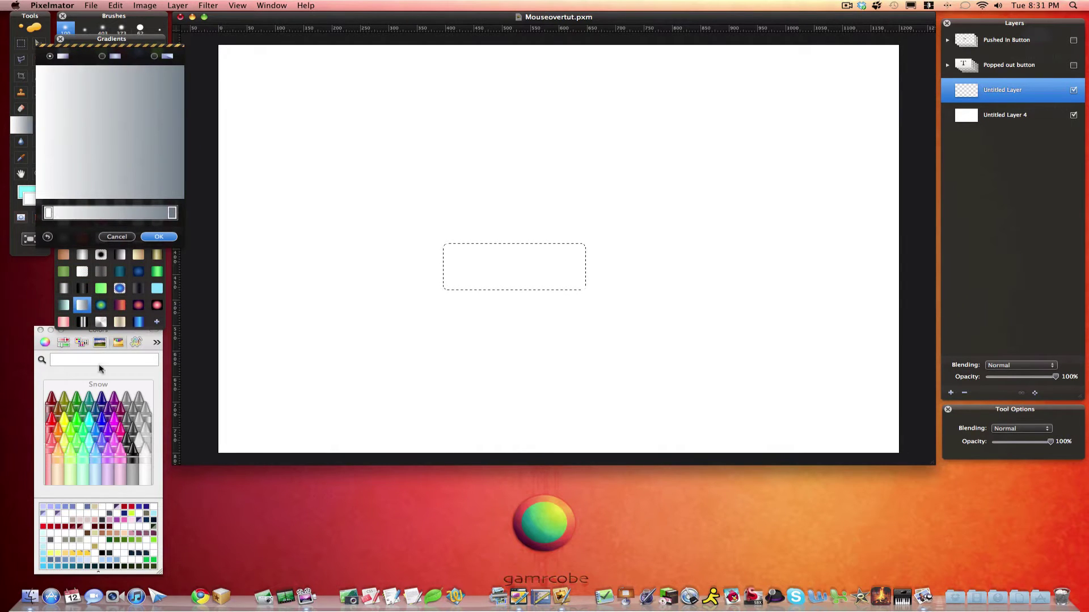
pyautogui.click(136, 340)
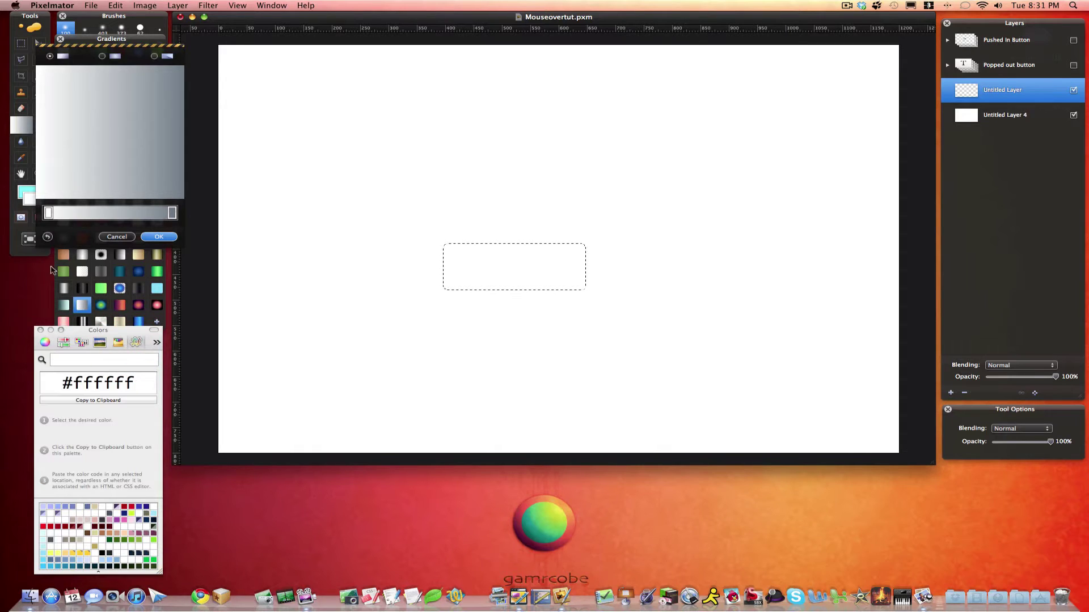
pyautogui.click(49, 214)
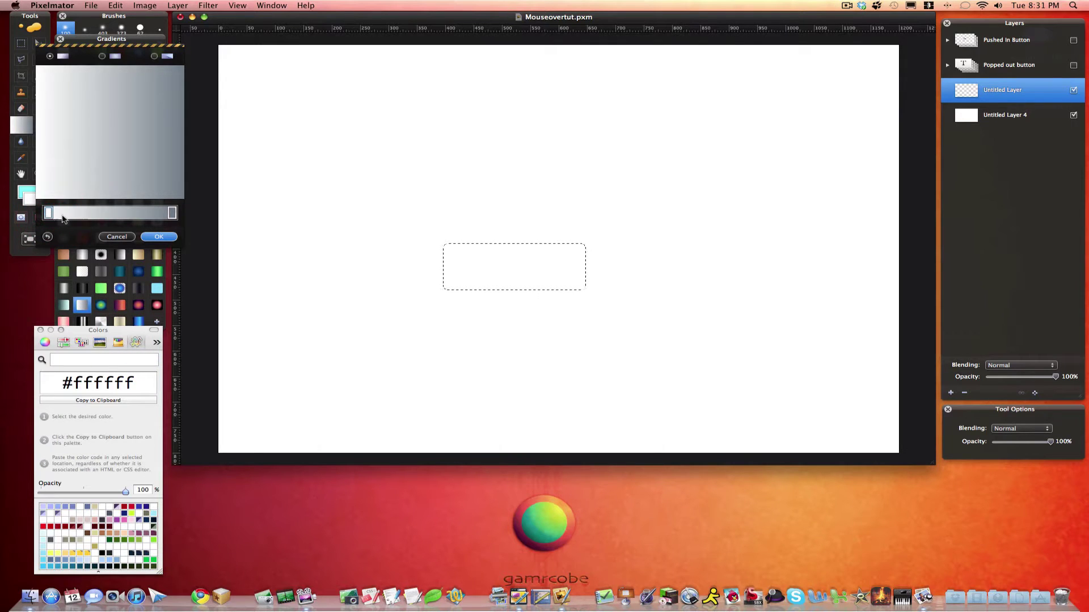
pyautogui.click(173, 213)
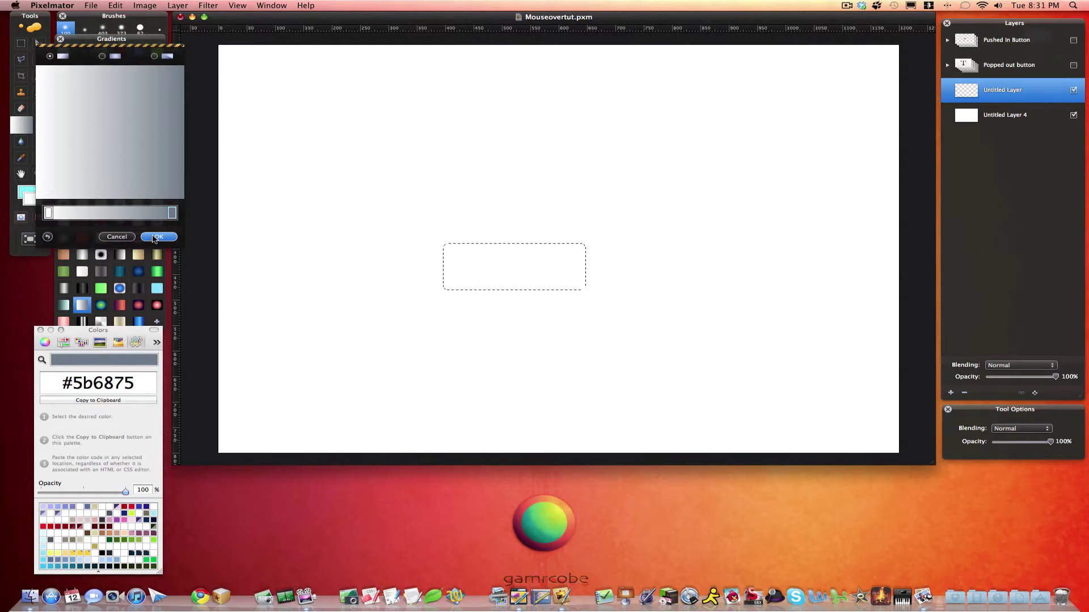
pyautogui.click(154, 238)
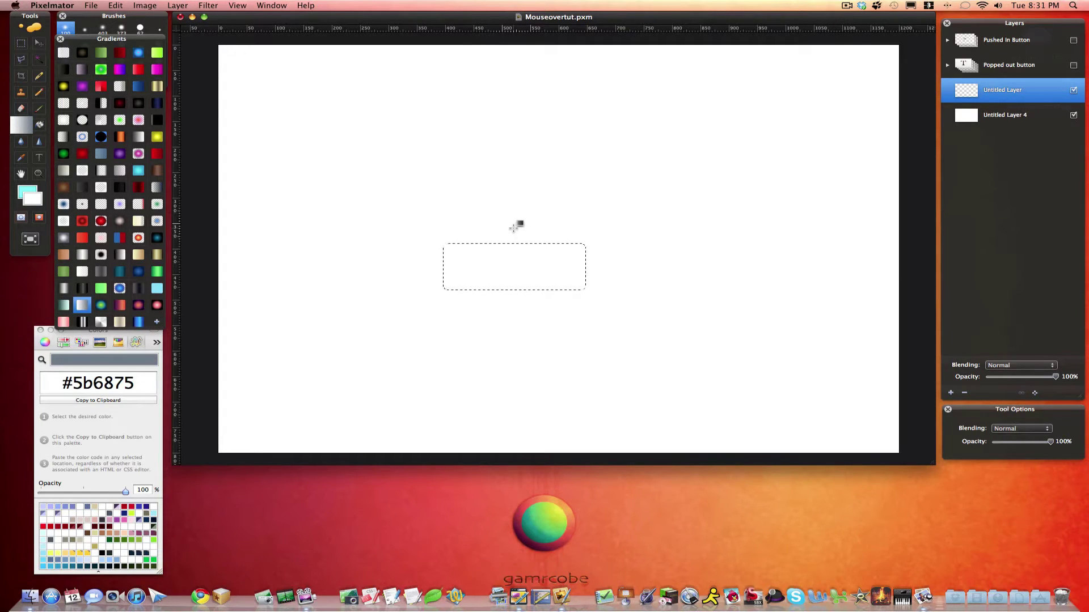
# Fill the button selection with a vertical grey gradient at 180°
pyautogui.moveTo(513, 228); pyautogui.dragTo(528, 271)
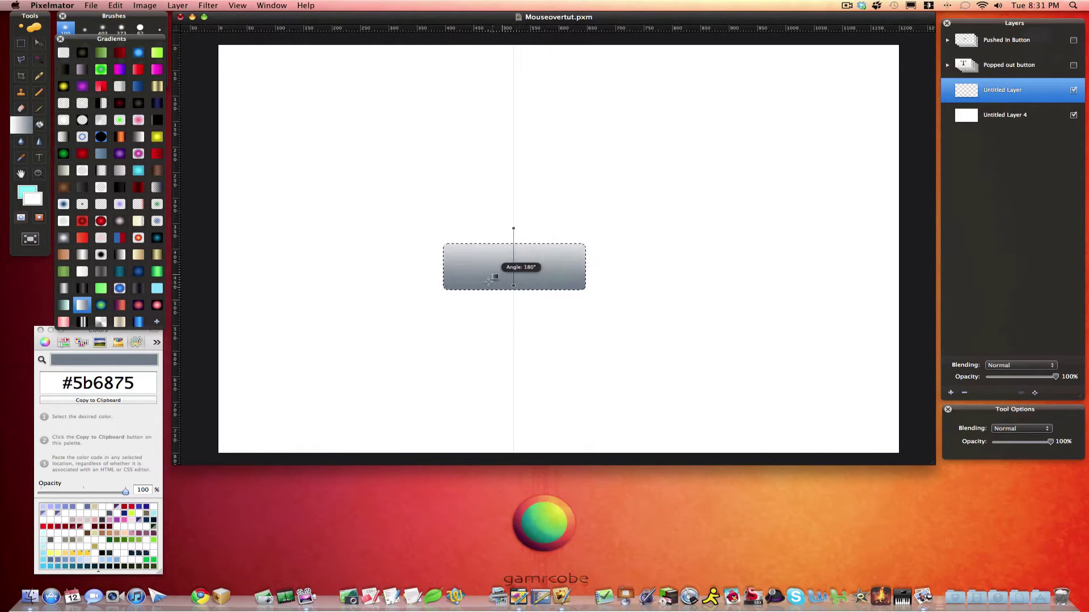
pyautogui.moveTo(487, 280); pyautogui.dragTo(516, 284)
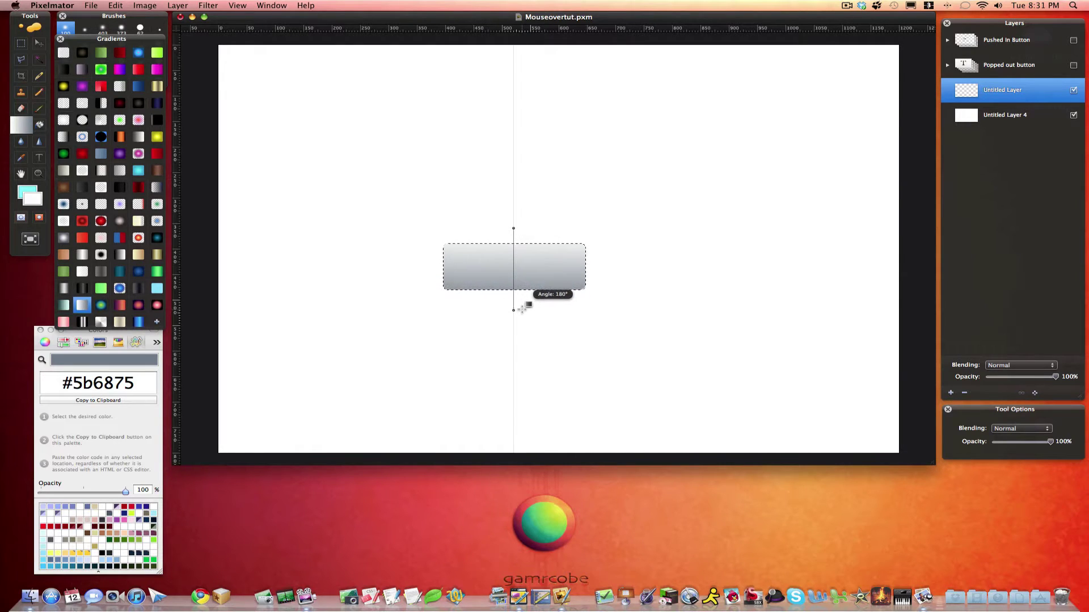
pyautogui.moveTo(522, 309); pyautogui.dragTo(523, 309)
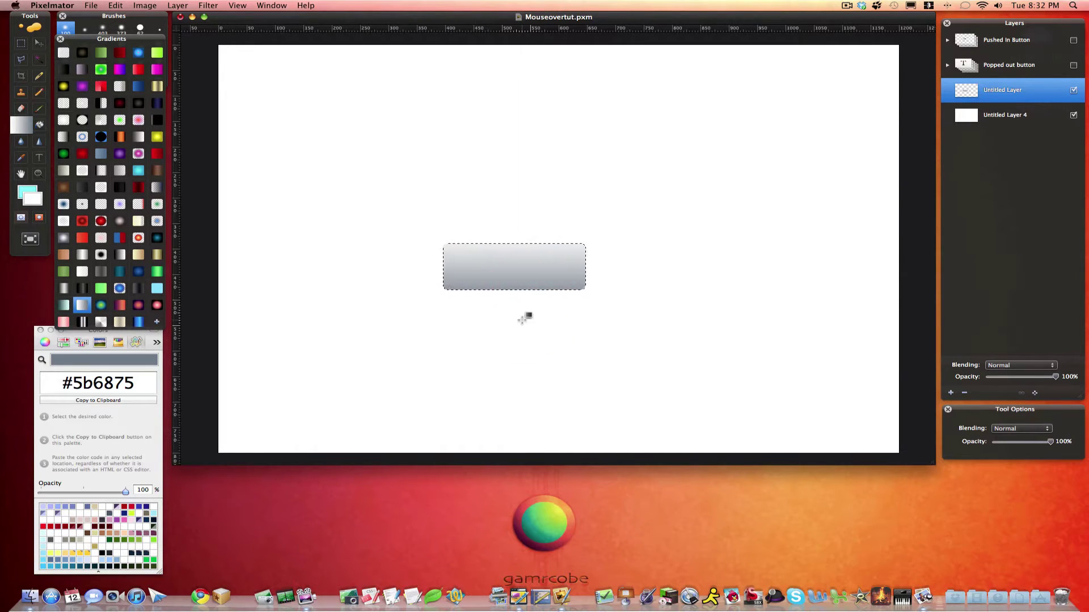
# On a new layer, fill the selection with a reversed vertical gradient at 0°
pyautogui.click(951, 393)
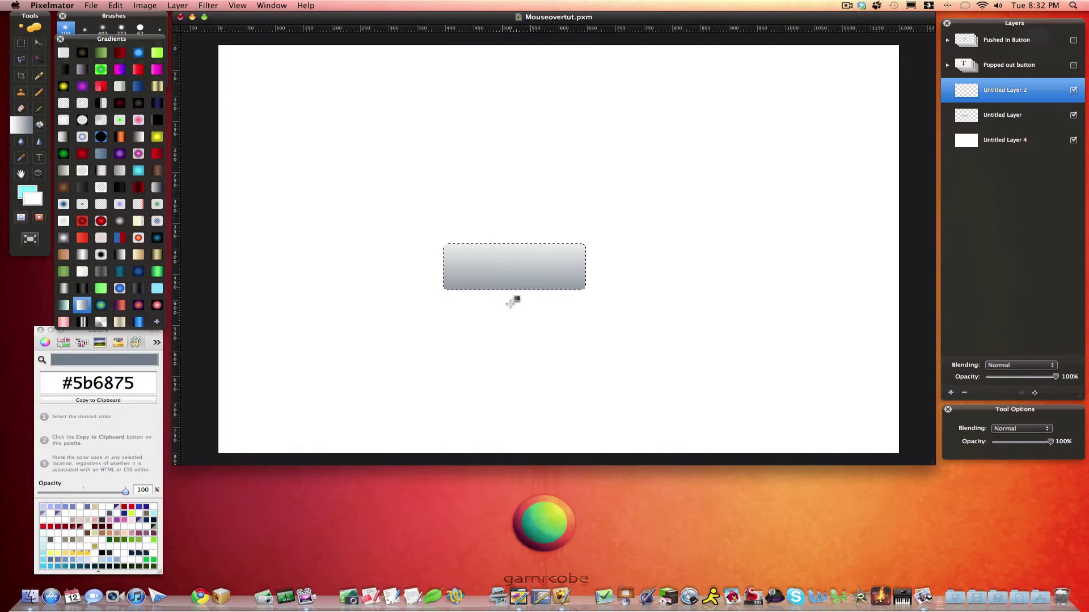
pyautogui.moveTo(510, 303); pyautogui.dragTo(509, 262)
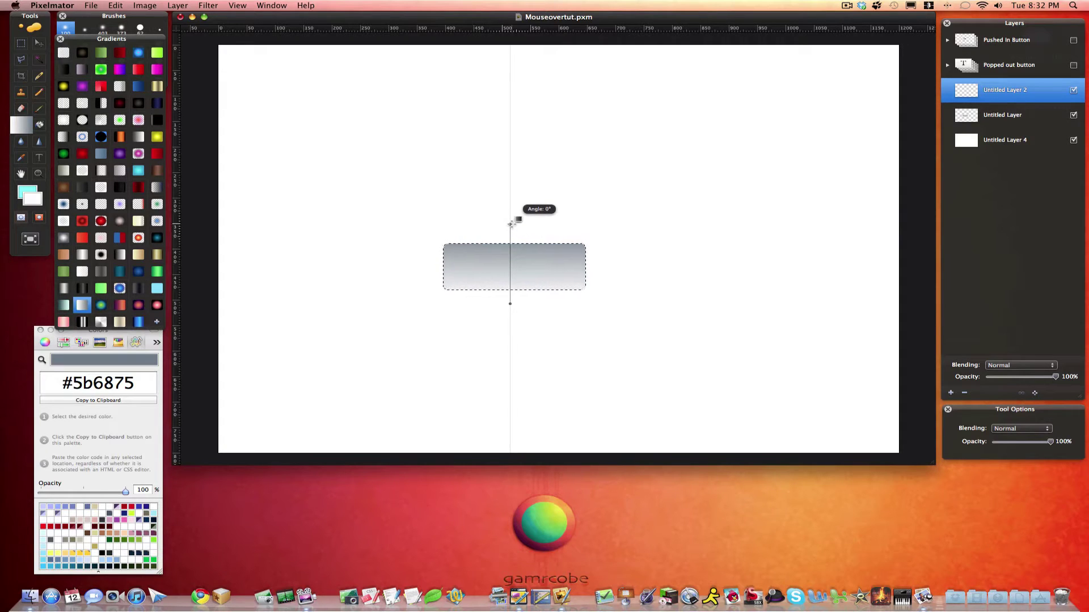
pyautogui.moveTo(511, 224); pyautogui.dragTo(512, 224)
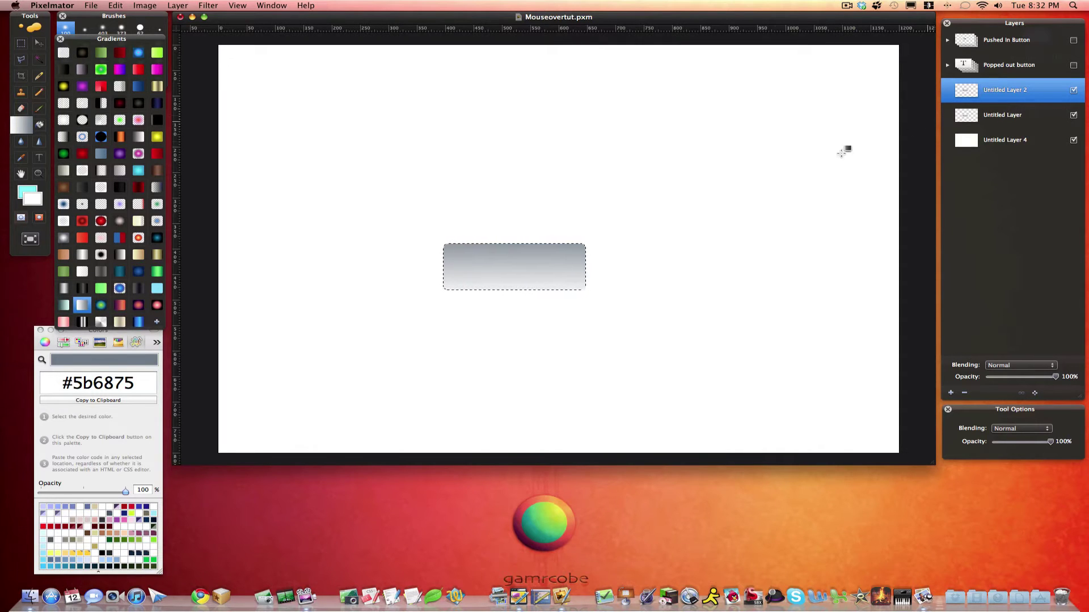
# Add a new layer above the background layer Untitled Layer 4
pyautogui.click(1008, 117)
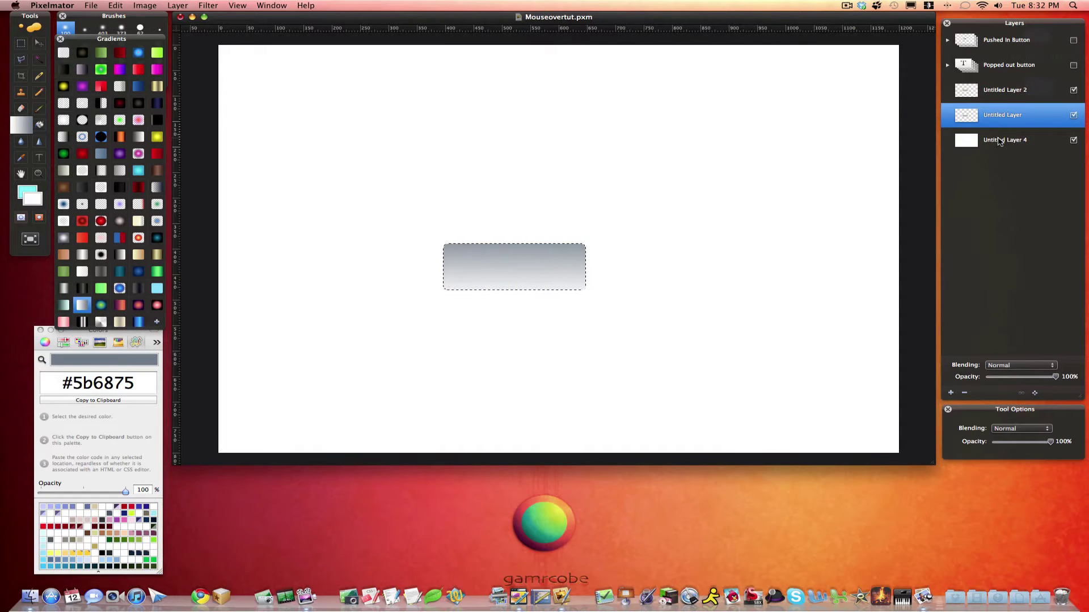
pyautogui.click(997, 140)
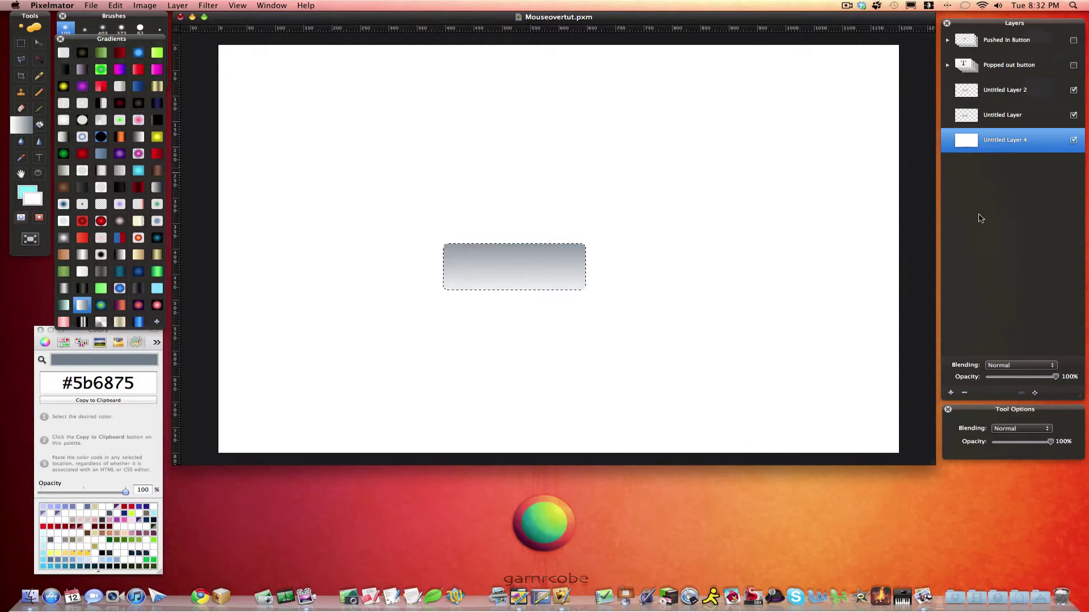
pyautogui.click(951, 392)
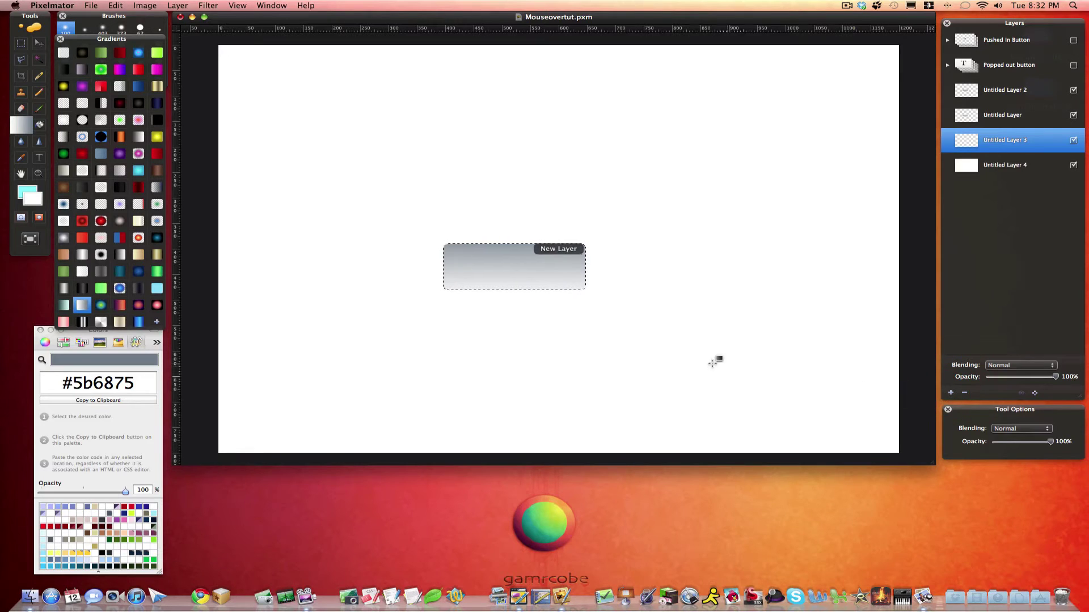
# Fill the button selection with black Licorice on the new layer and deselect
pyautogui.click(27, 203)
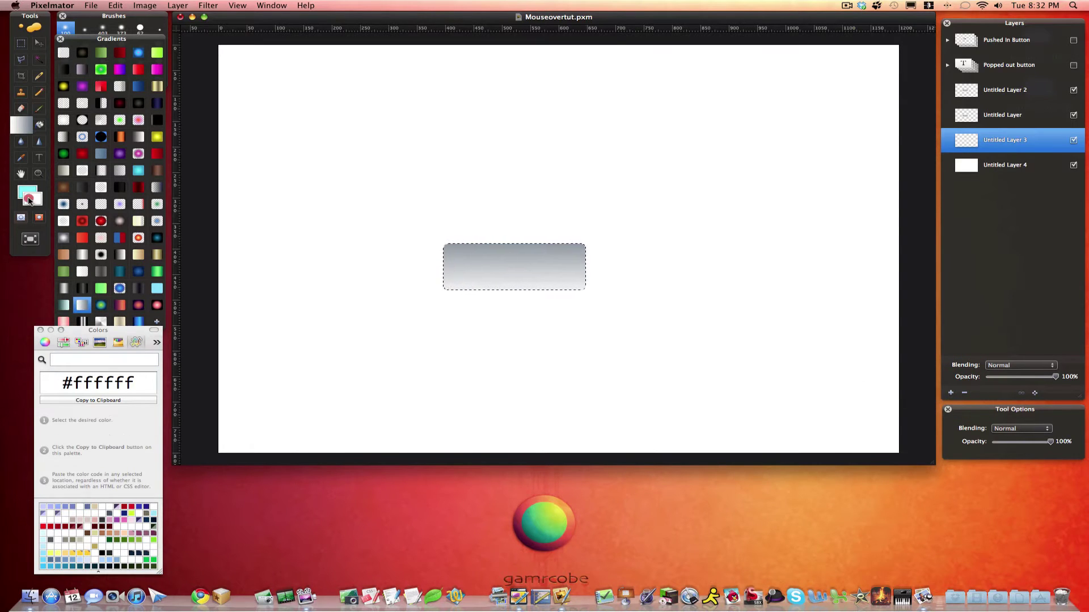
pyautogui.click(117, 343)
pyautogui.click(134, 454)
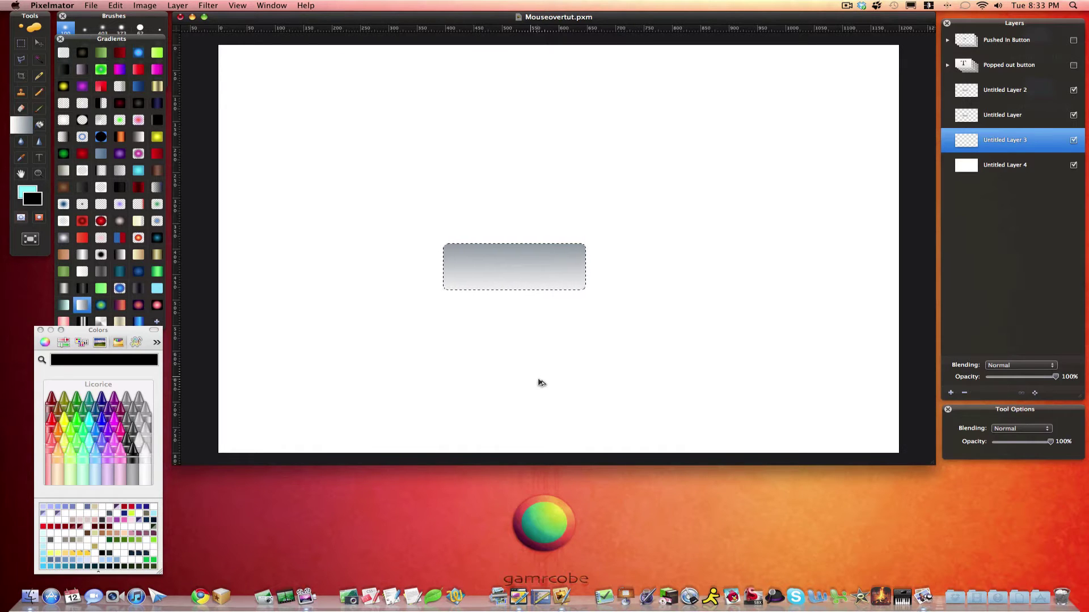
pyautogui.press('super+shift+f')
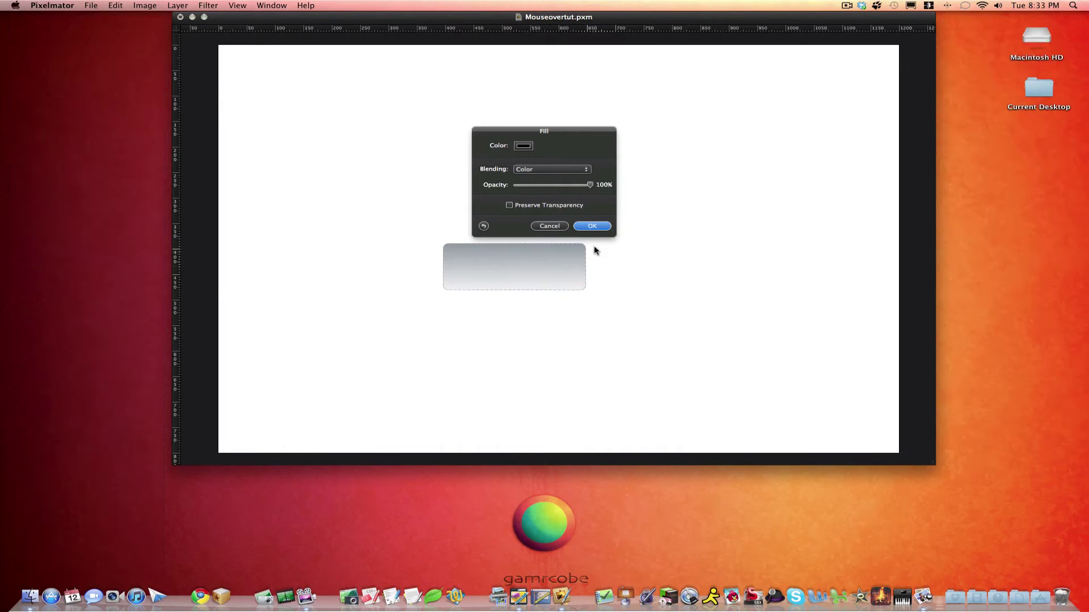
pyautogui.click(592, 226)
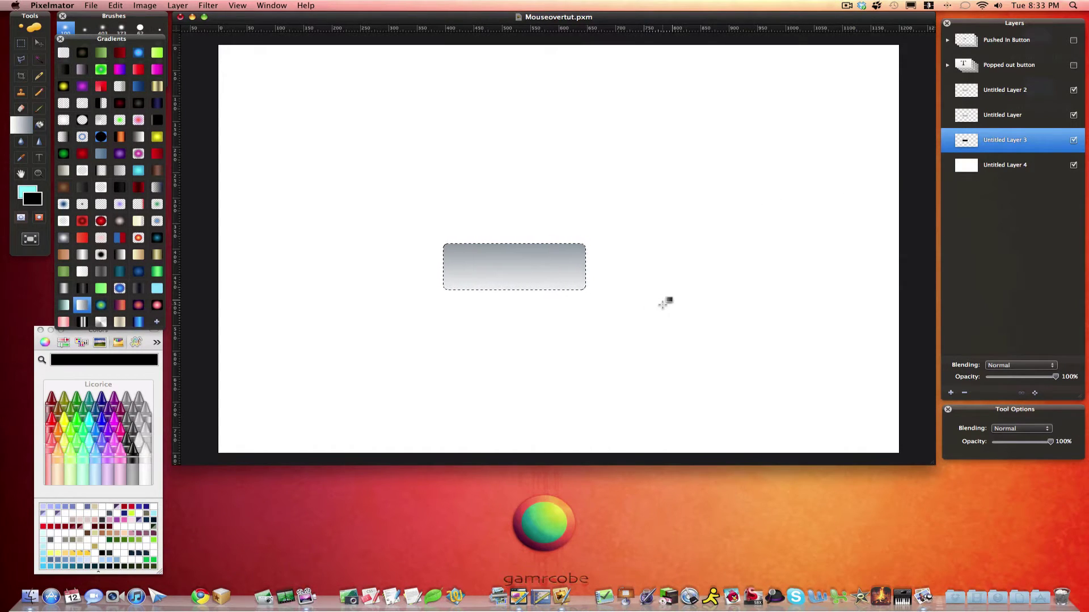
pyautogui.press('super+d')
# Duplicate the button layer and apply a large-radius Gaussian blur to the original
pyautogui.rightClick(1004, 144)
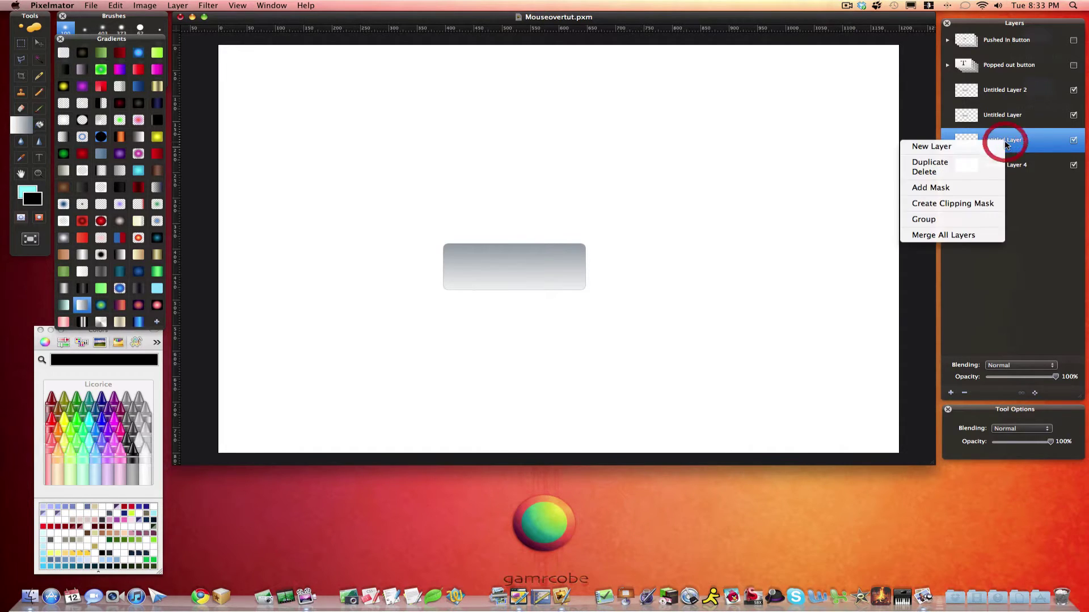
pyautogui.click(948, 164)
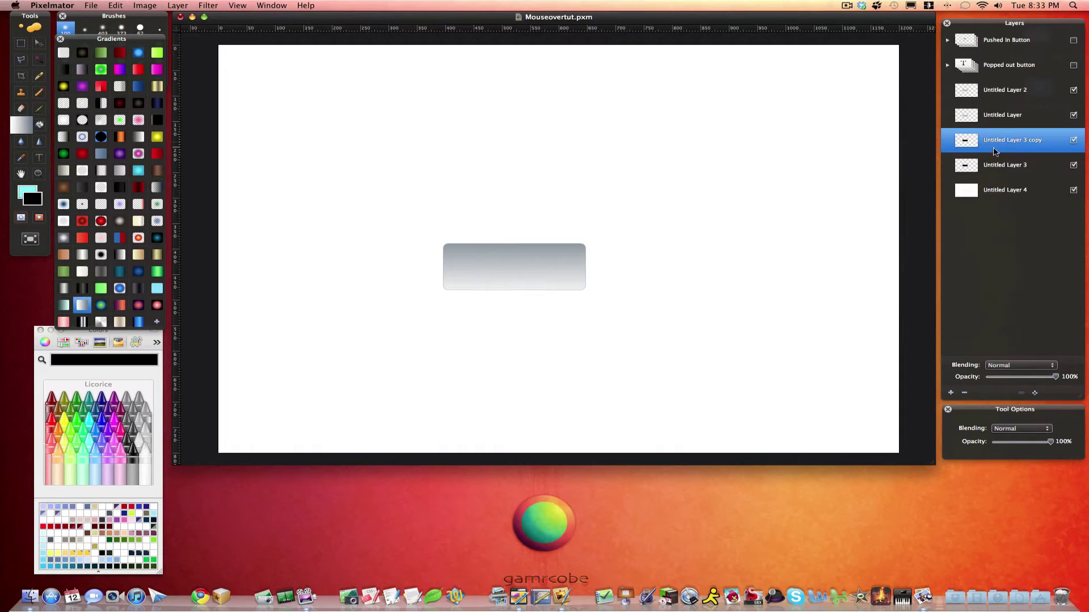
pyautogui.click(1001, 165)
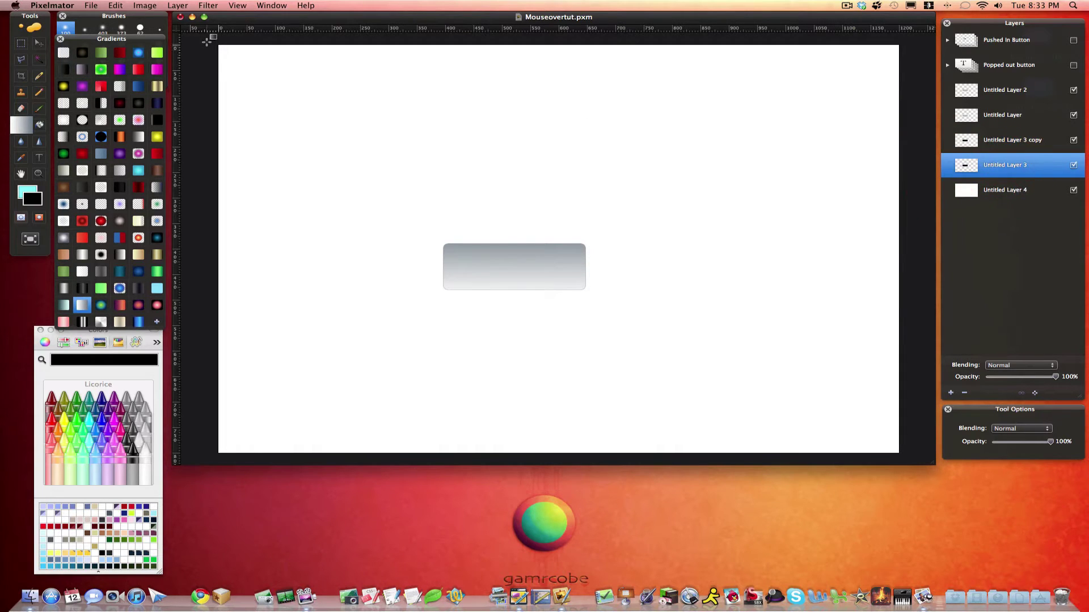
pyautogui.click(208, 7)
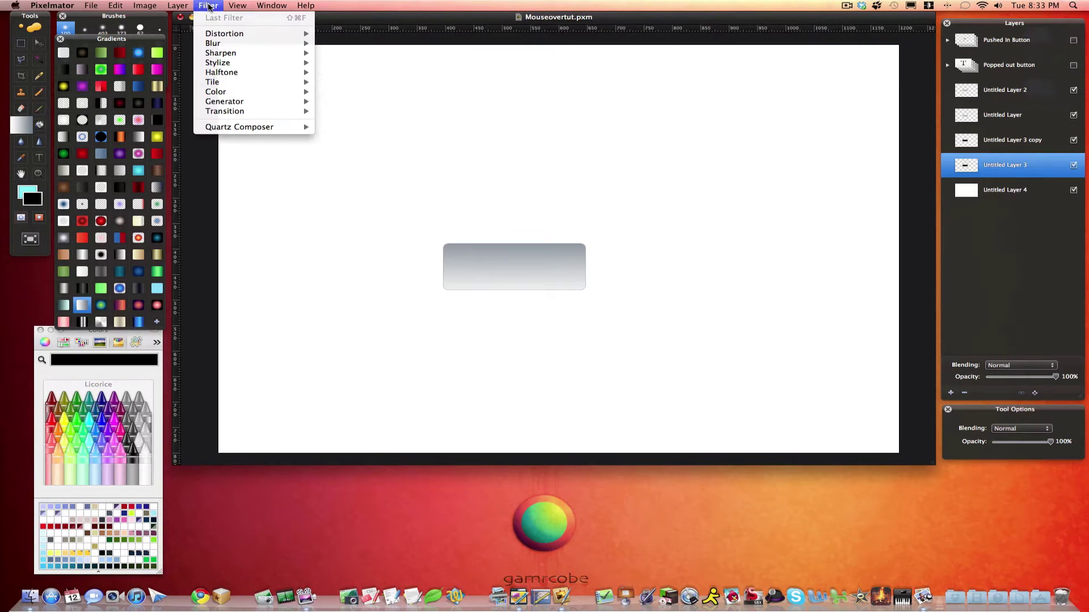
pyautogui.moveTo(221, 46)
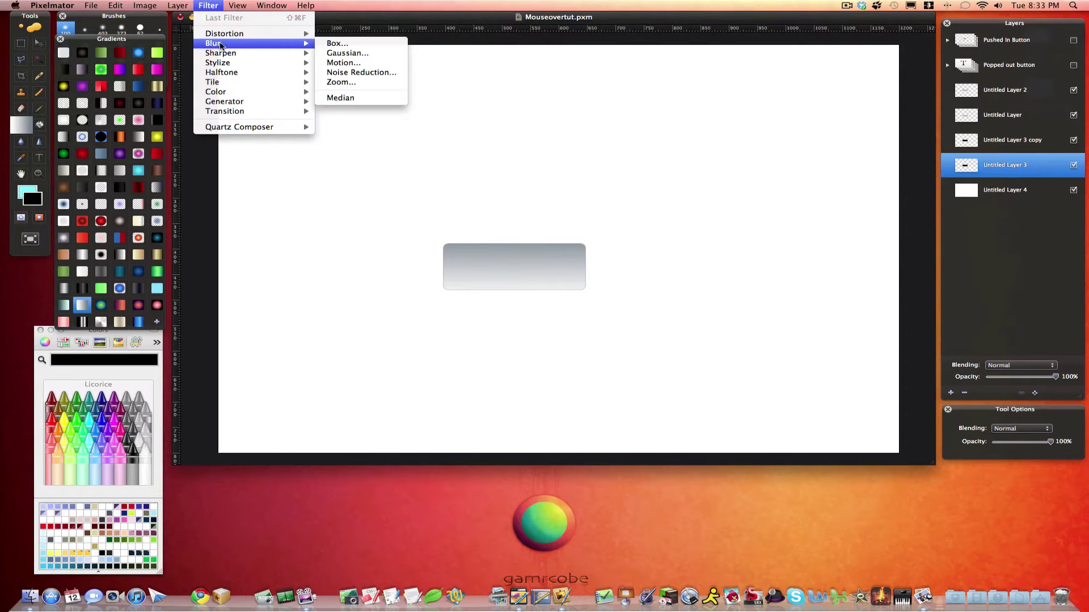
pyautogui.click(336, 53)
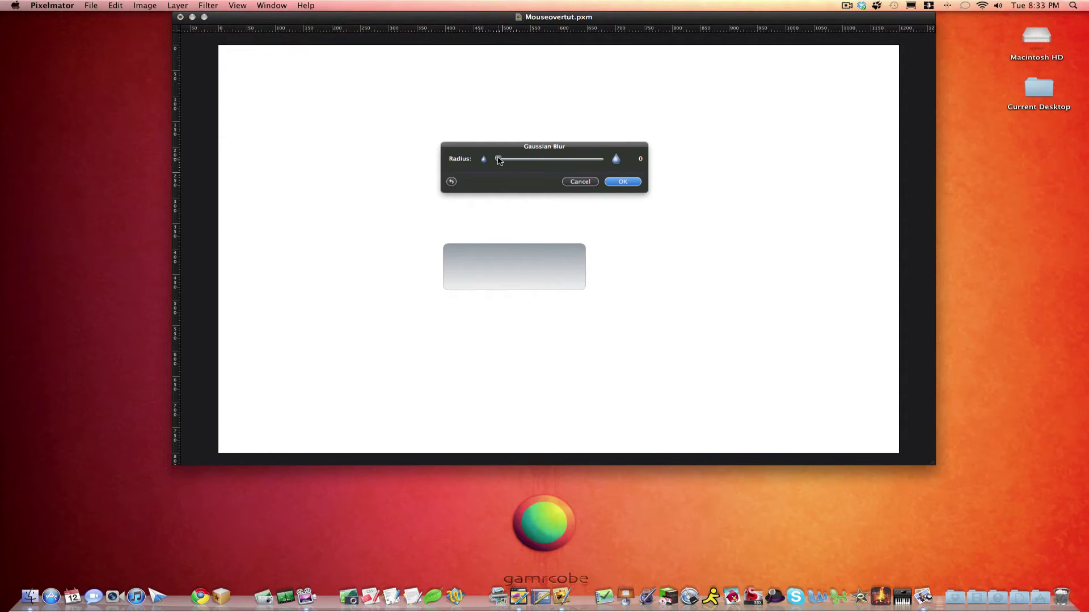
pyautogui.moveTo(498, 161); pyautogui.dragTo(517, 161)
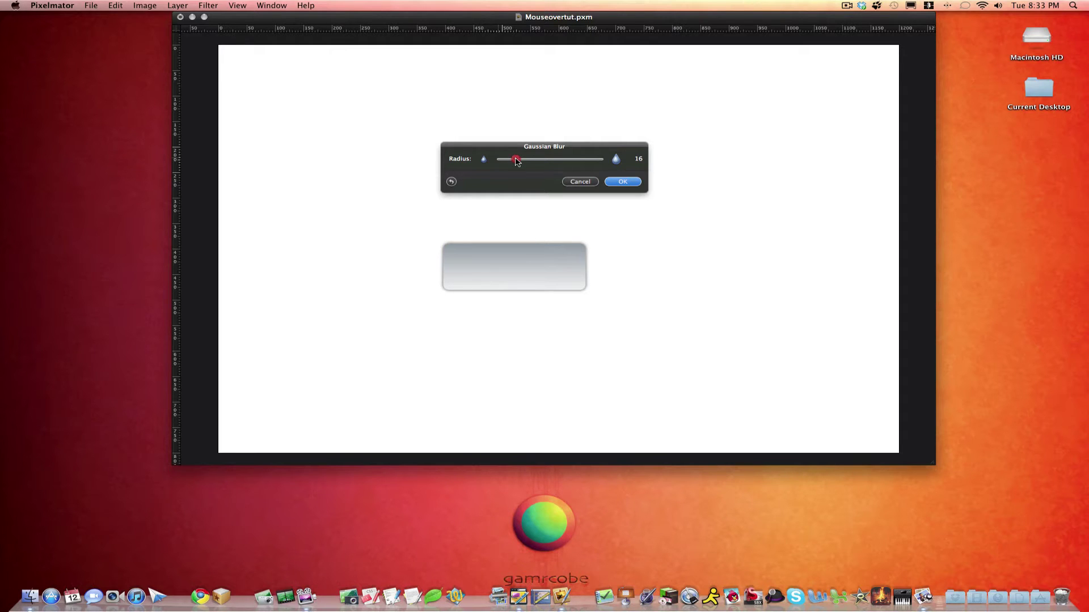
pyautogui.click(626, 182)
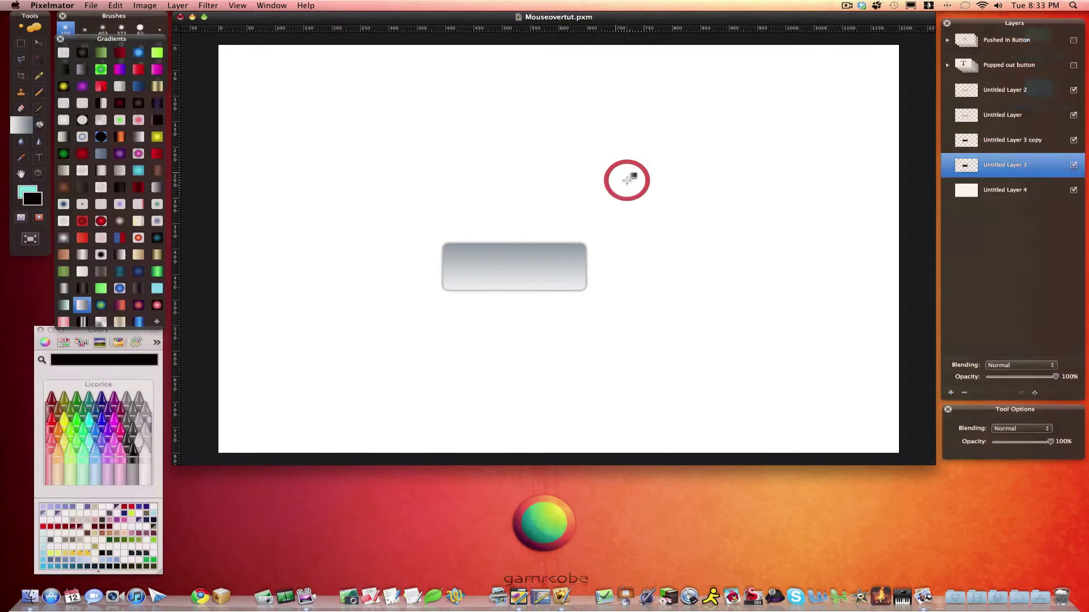
# Gaussian-blur the copy with radius 11, then select the copy layer with the Move tool
pyautogui.click(1017, 140)
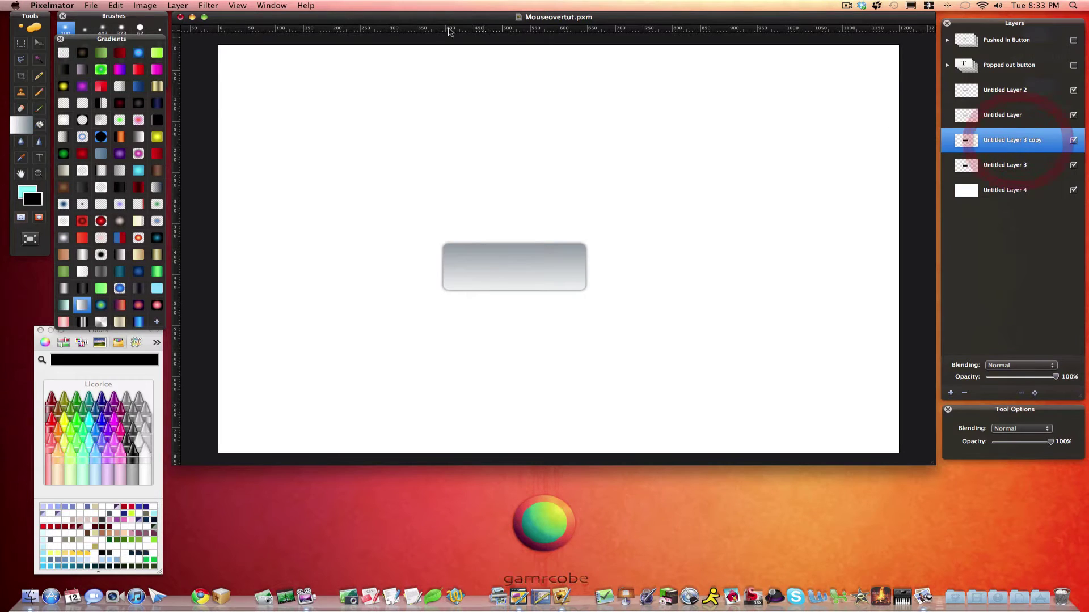
pyautogui.click(206, 7)
pyautogui.moveTo(212, 44)
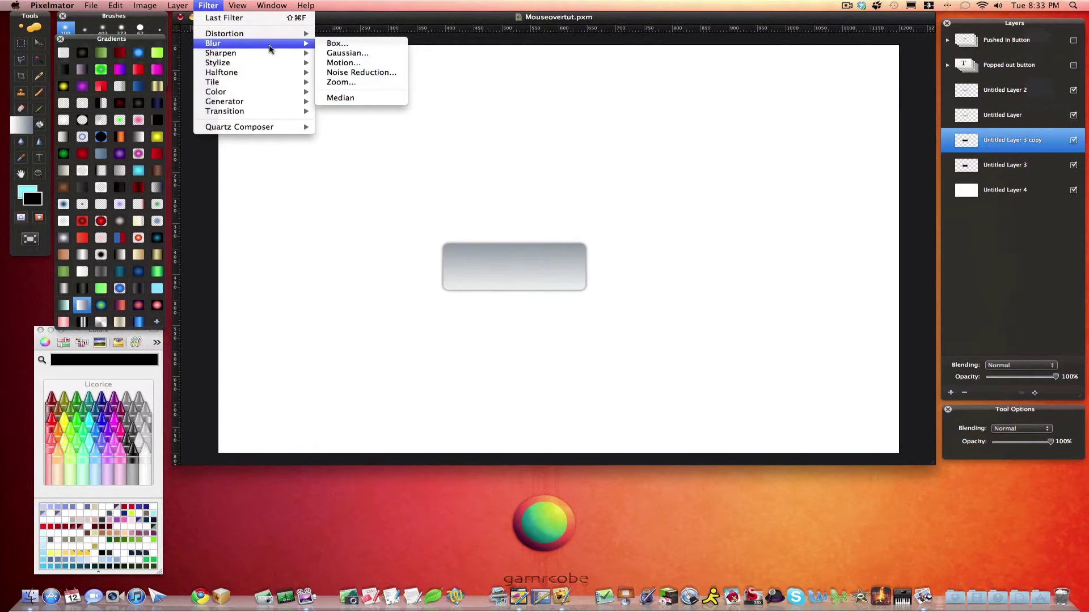
pyautogui.click(344, 53)
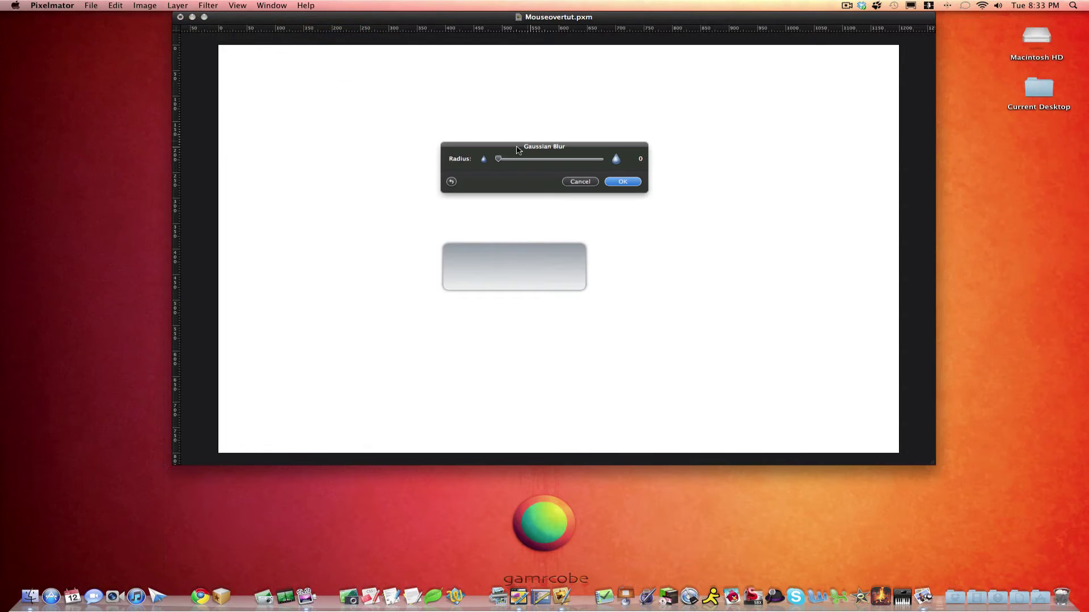
pyautogui.moveTo(497, 160); pyautogui.dragTo(509, 161)
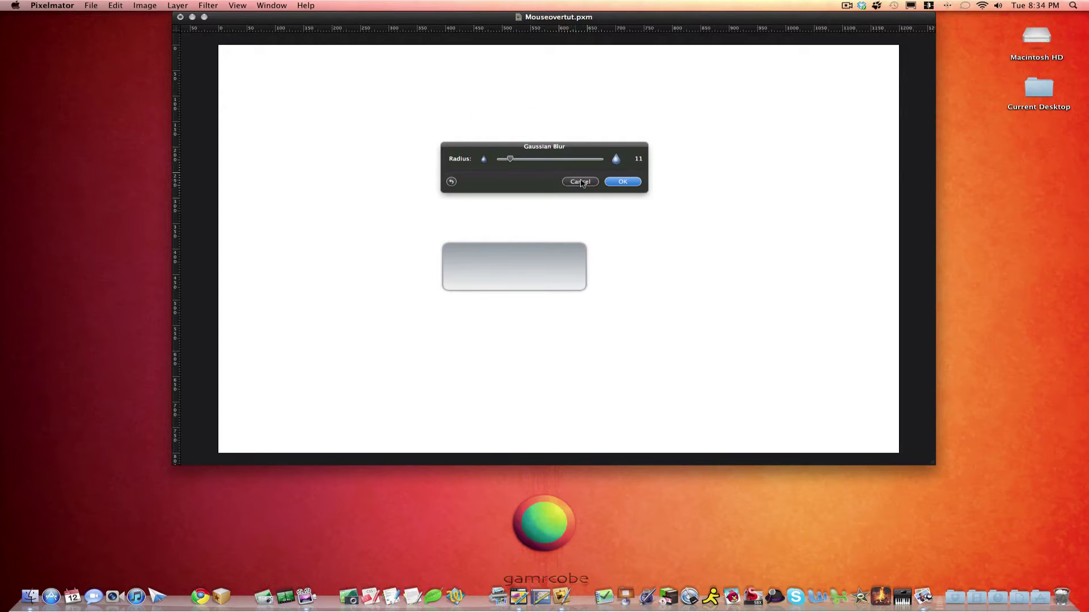
pyautogui.click(622, 181)
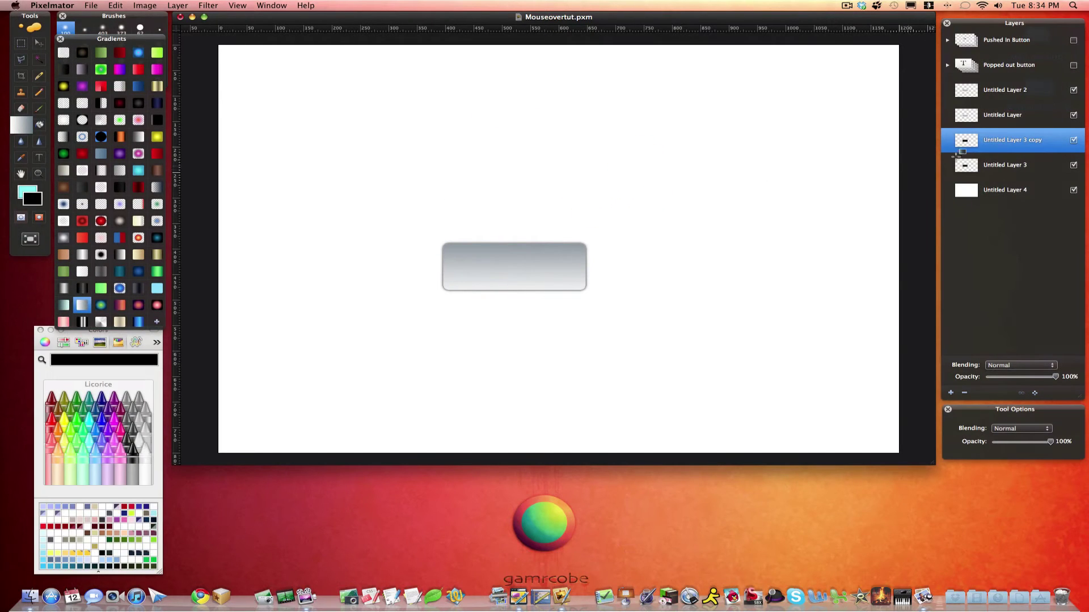
pyautogui.click(1008, 166)
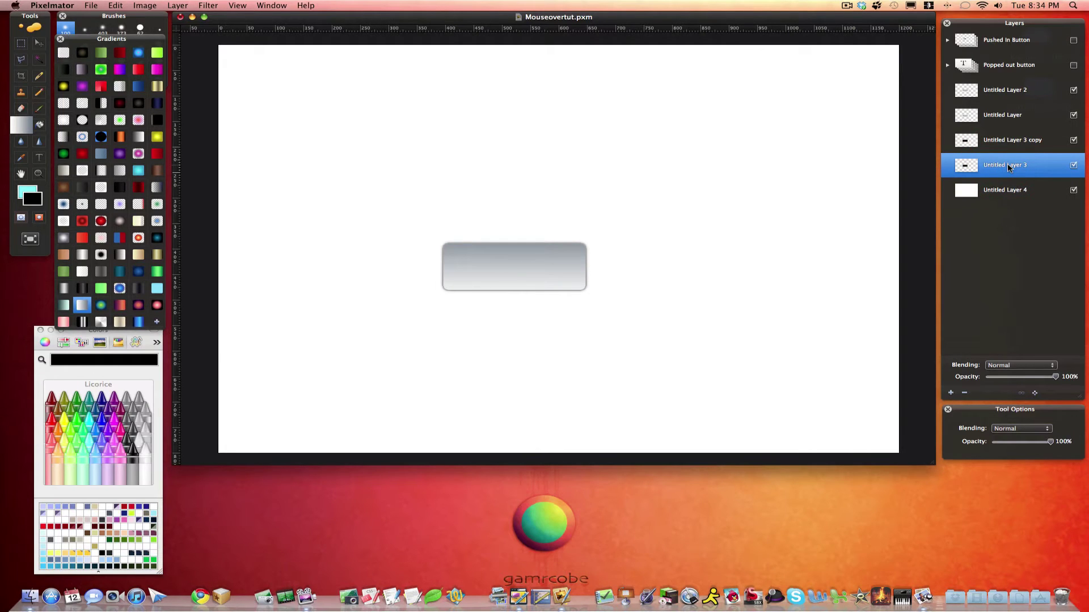
pyautogui.press('v')
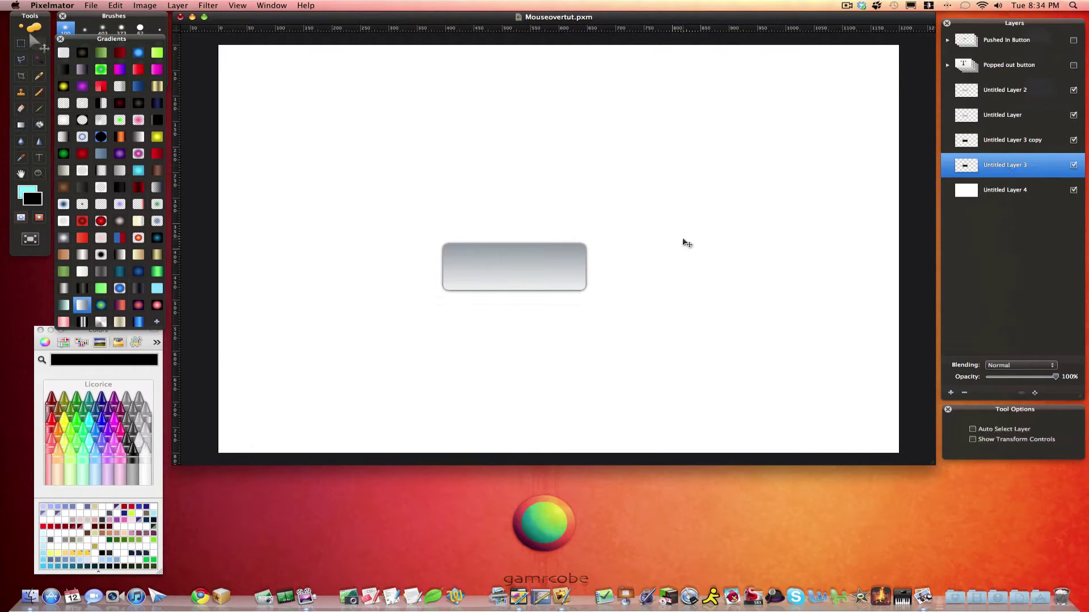
pyautogui.click(1001, 142)
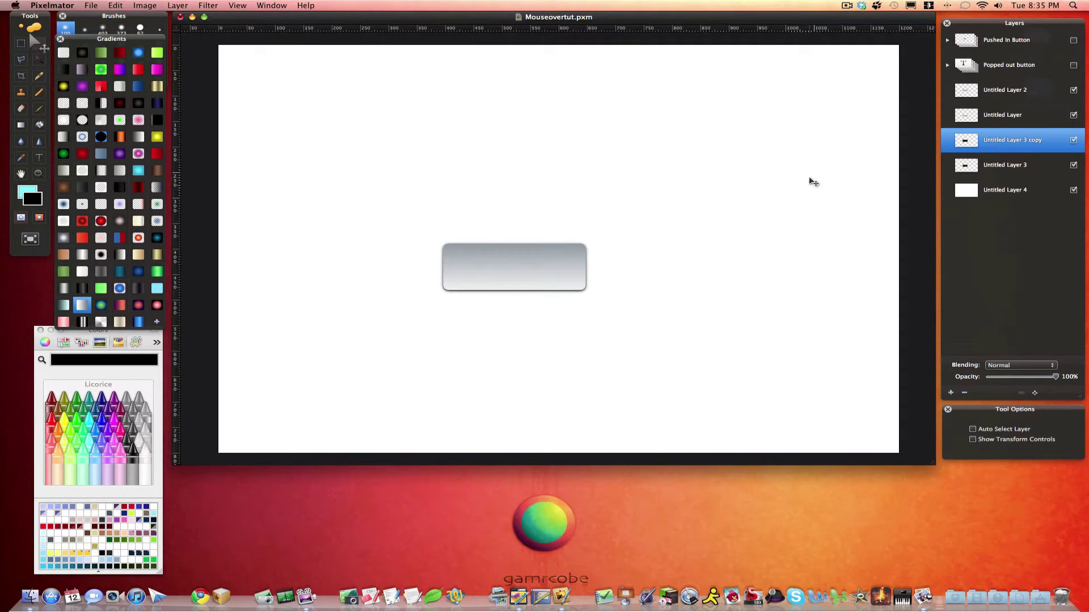
# Load the button outline, fill it white on a new layer above the copy, and deselect
pyautogui.press('super')
pyautogui.keyDown('super'); pyautogui.click(965, 136); pyautogui.keyUp('super')
pyautogui.click(950, 393)
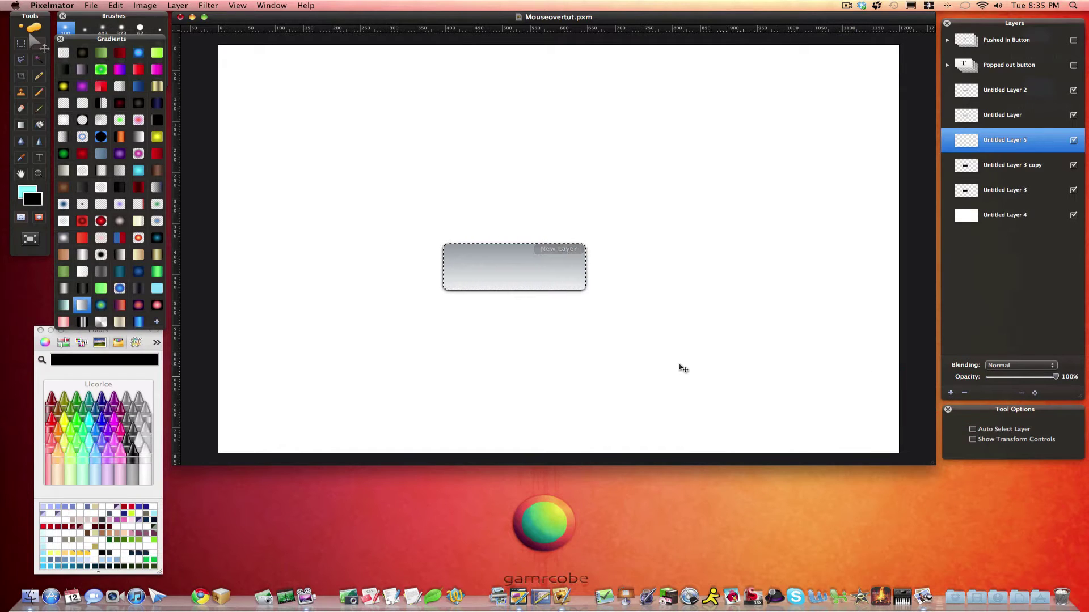
pyautogui.click(31, 197)
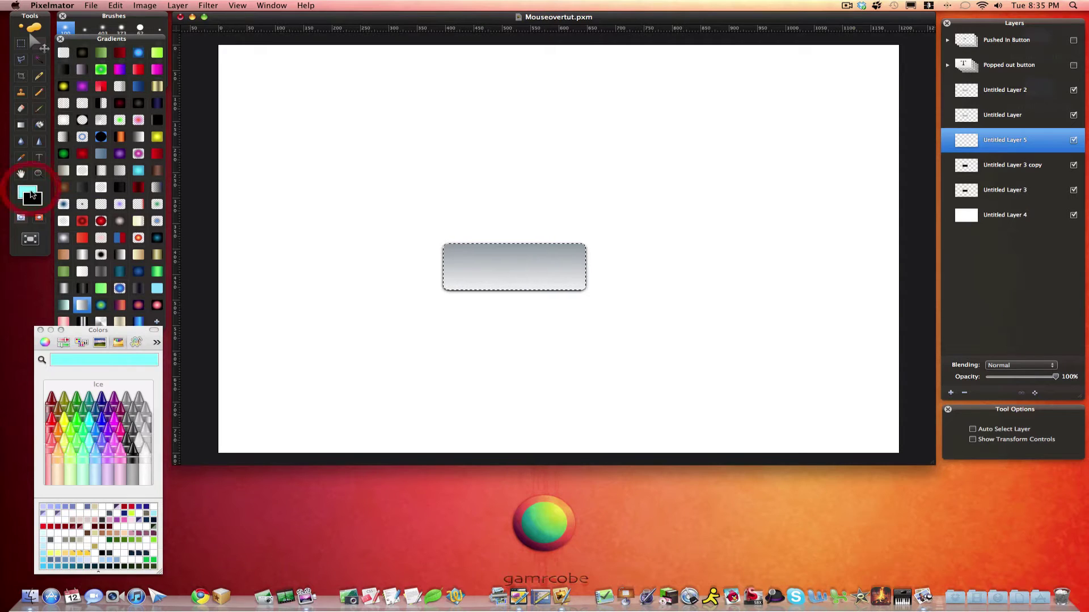
pyautogui.click(144, 451)
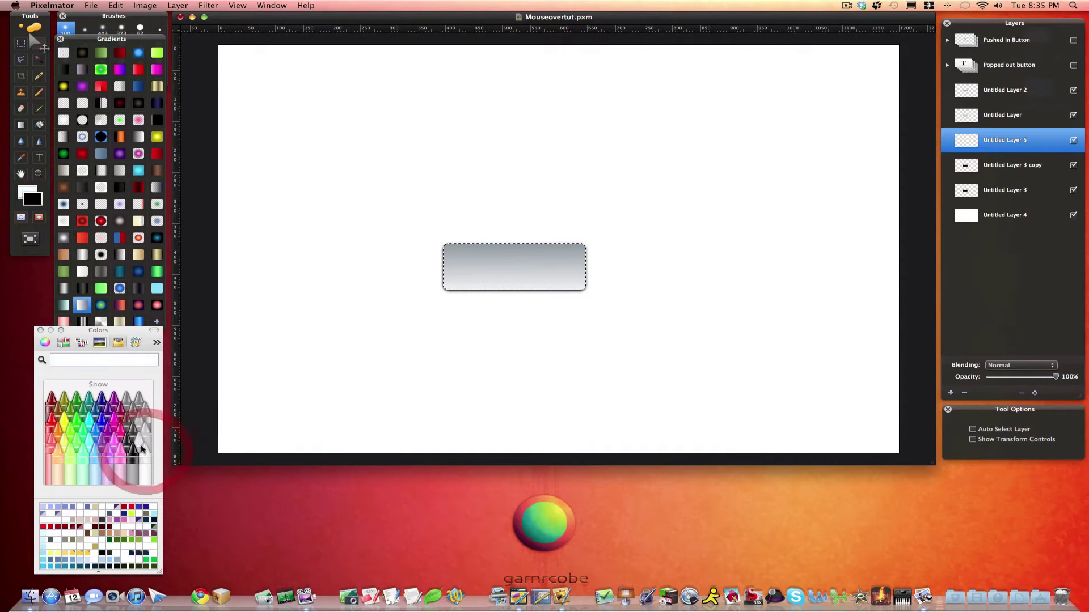
pyautogui.hotkey('shift', 'BackSpace')
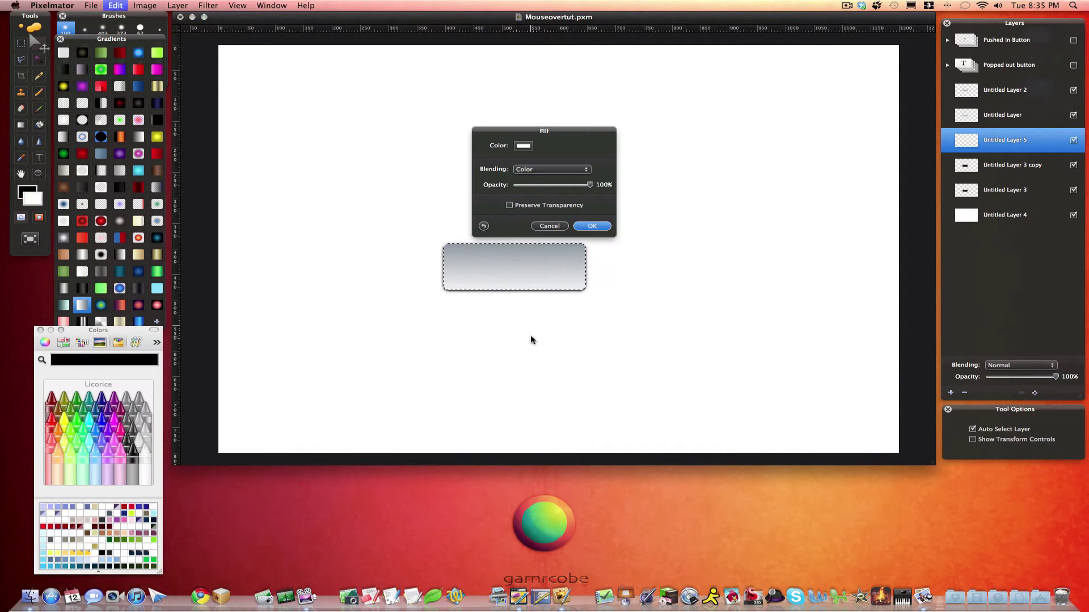
pyautogui.click(593, 226)
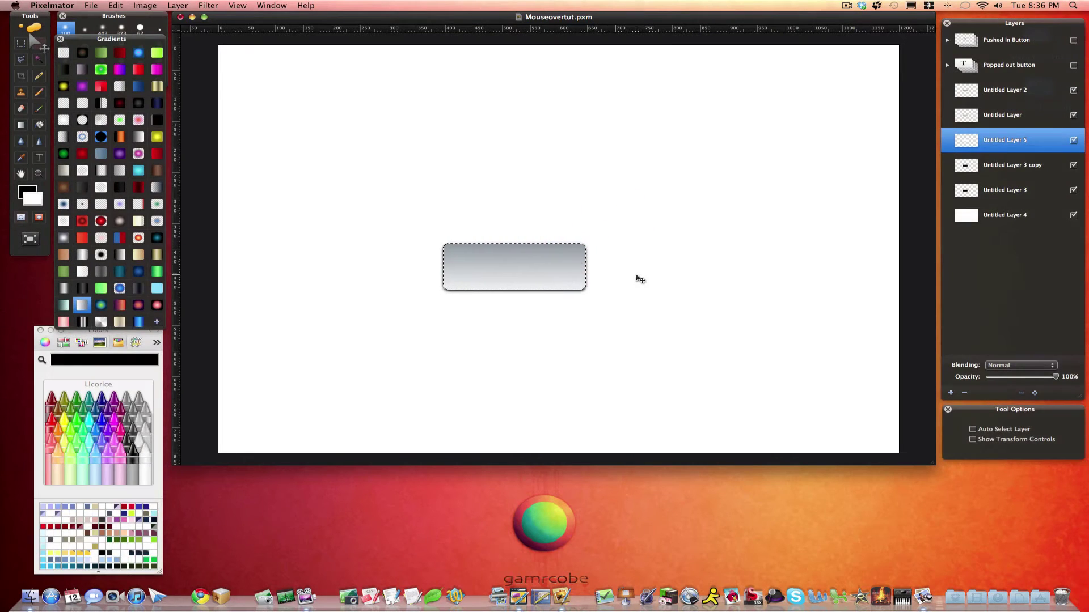
pyautogui.press('super+d')
# Add a layer above Untitled Layer 4 and Paint Bucket fill it with dark teal
pyautogui.click(1004, 215)
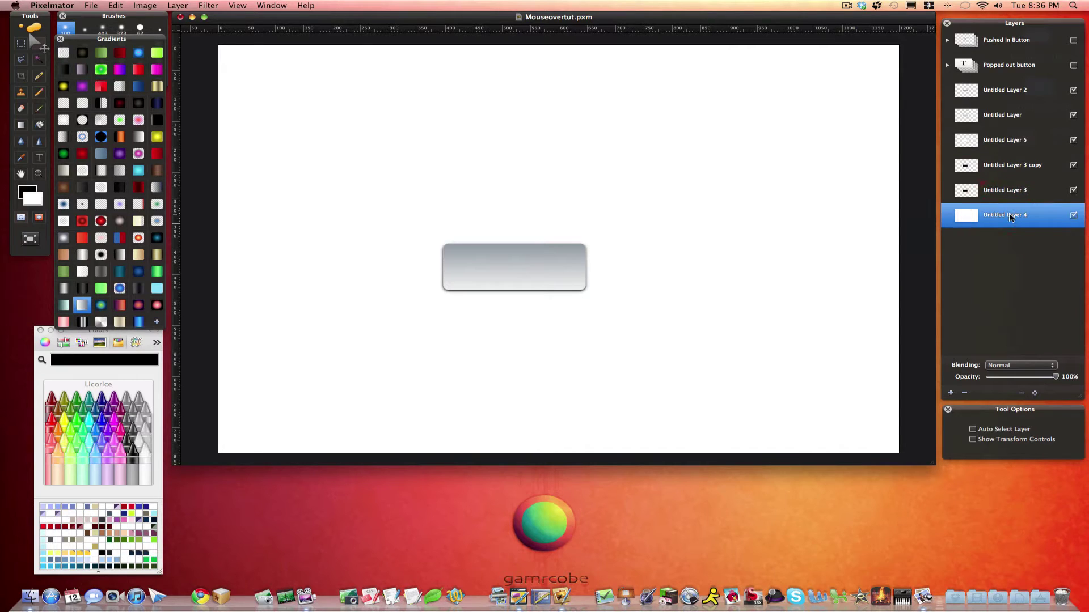
pyautogui.click(951, 393)
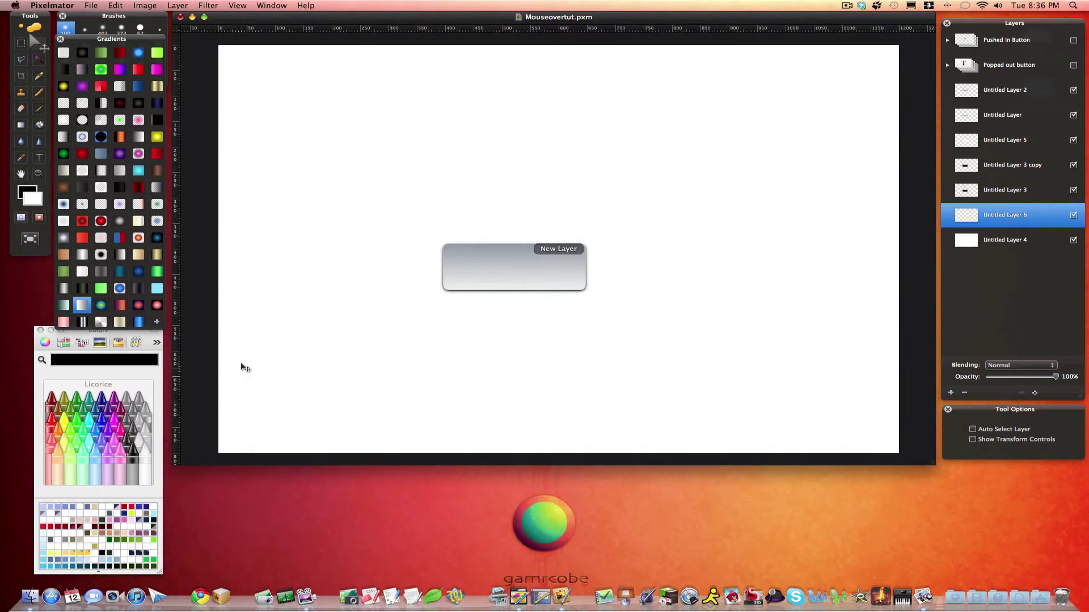
pyautogui.click(97, 419)
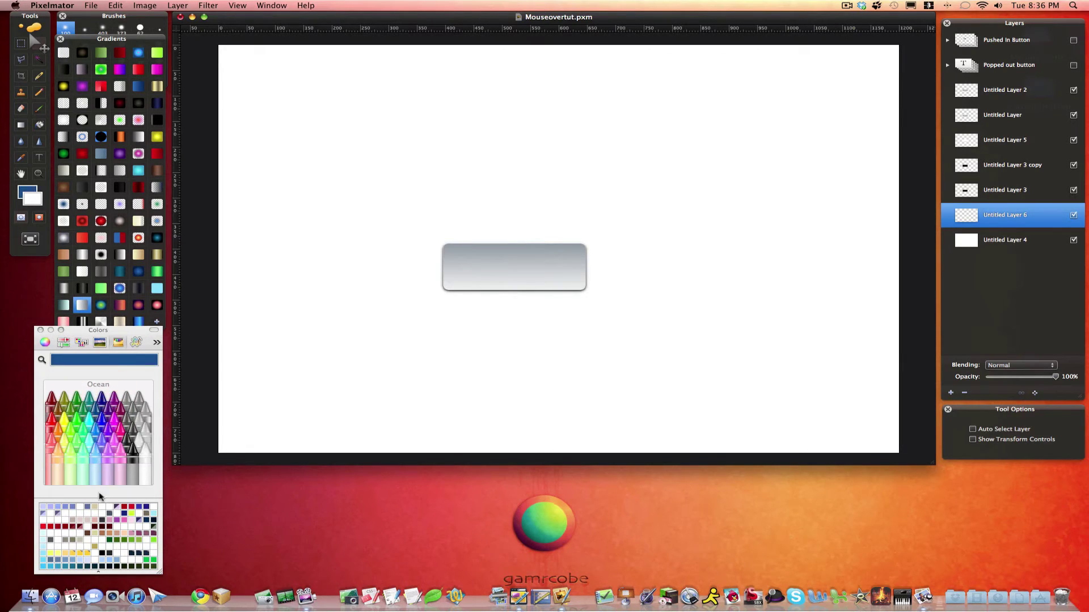
pyautogui.click(82, 569)
pyautogui.click(39, 124)
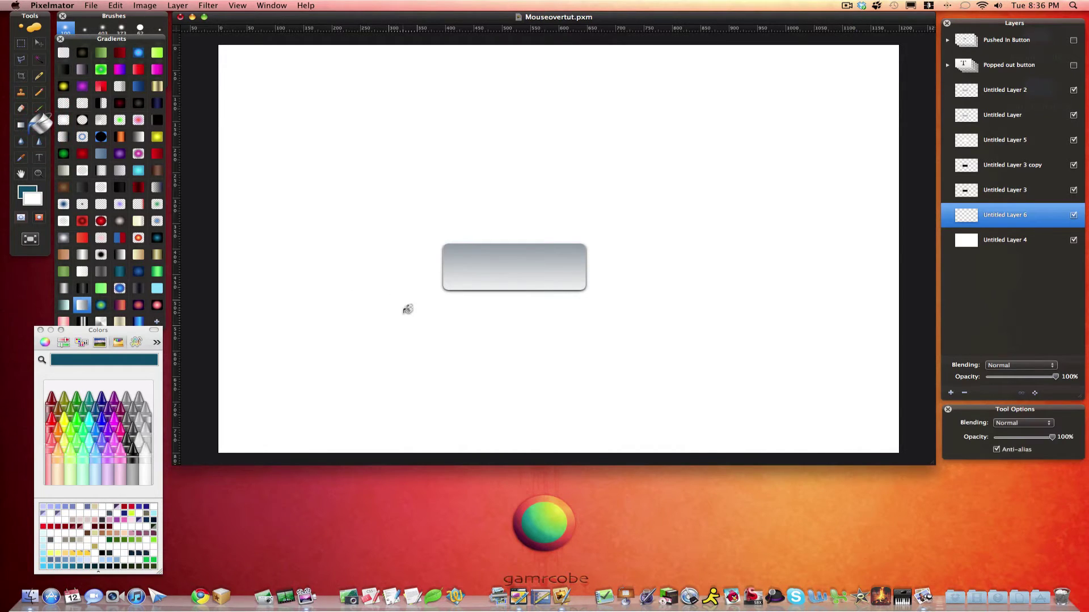
pyautogui.click(581, 360)
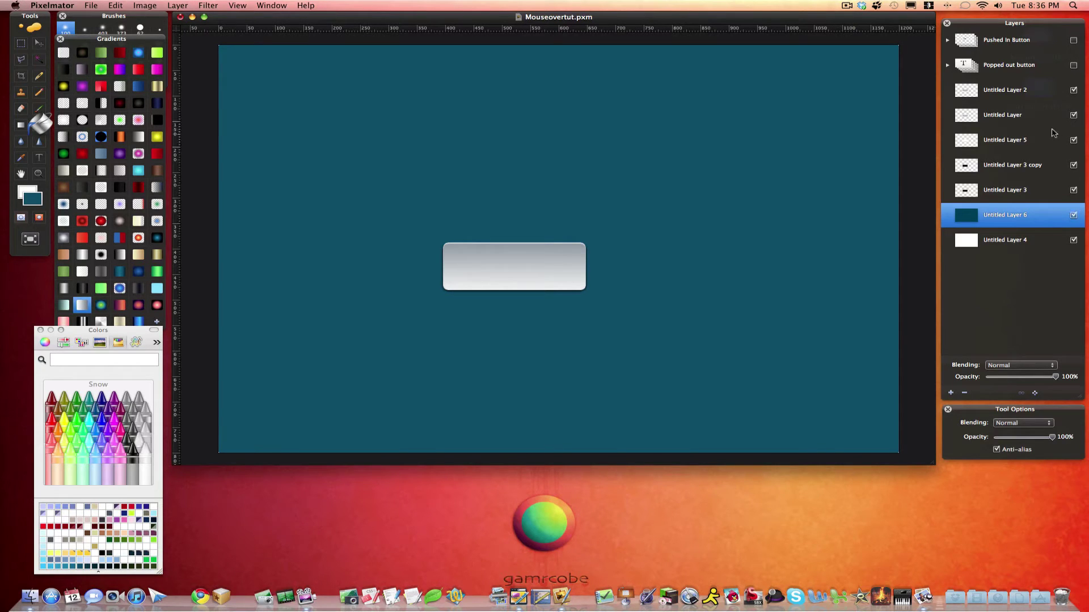
# Draw a text box over the button and choose Helvetica Neue Regular as the font
pyautogui.click(1002, 92)
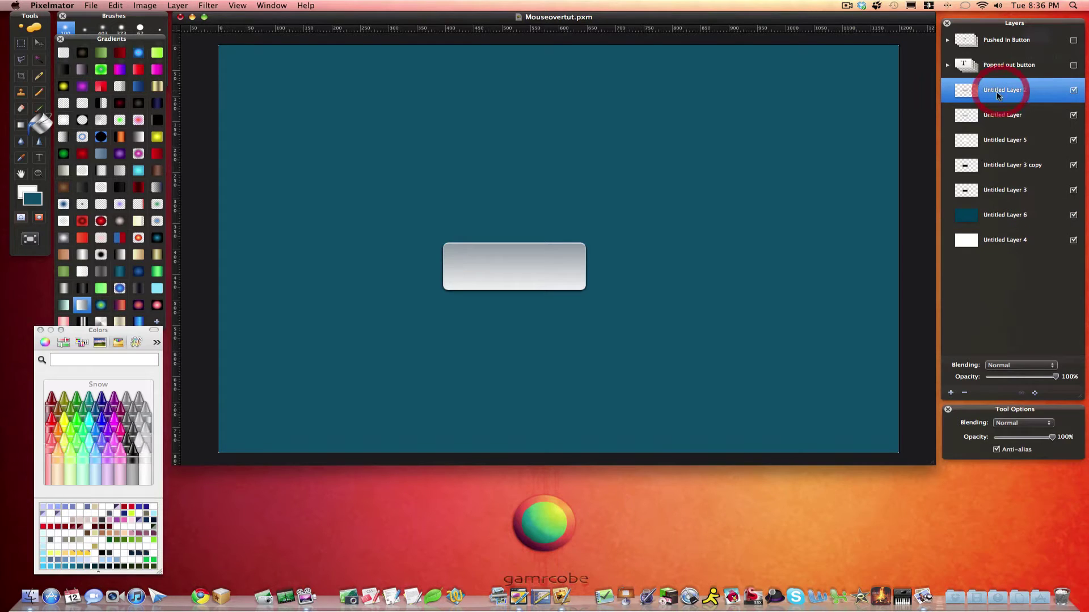
pyautogui.click(39, 157)
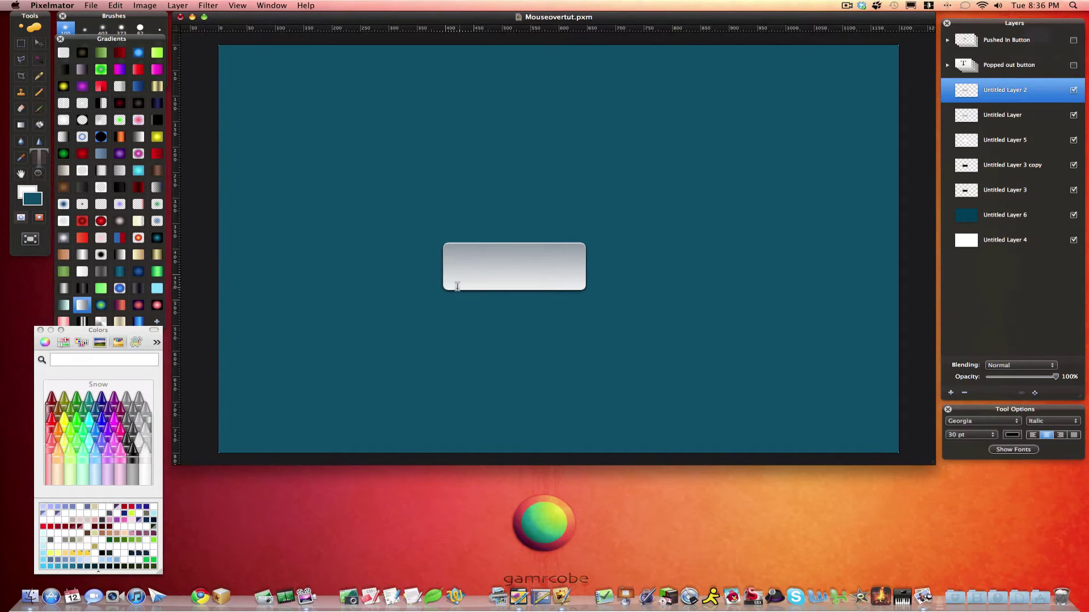
pyautogui.moveTo(443, 289); pyautogui.dragTo(586, 243)
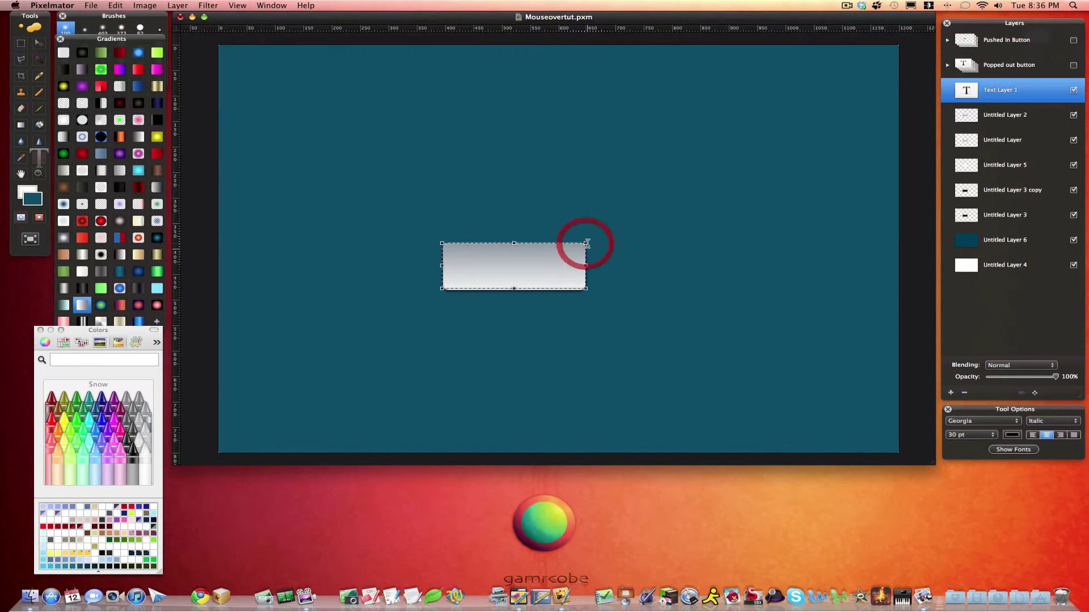
pyautogui.click(1010, 450)
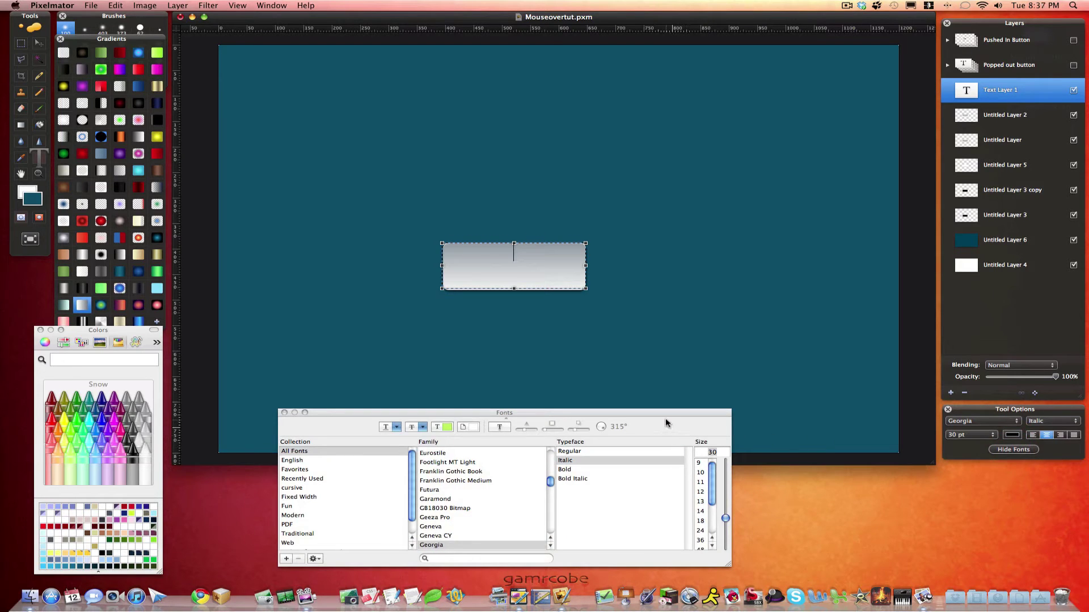
pyautogui.moveTo(665, 415); pyautogui.dragTo(673, 422)
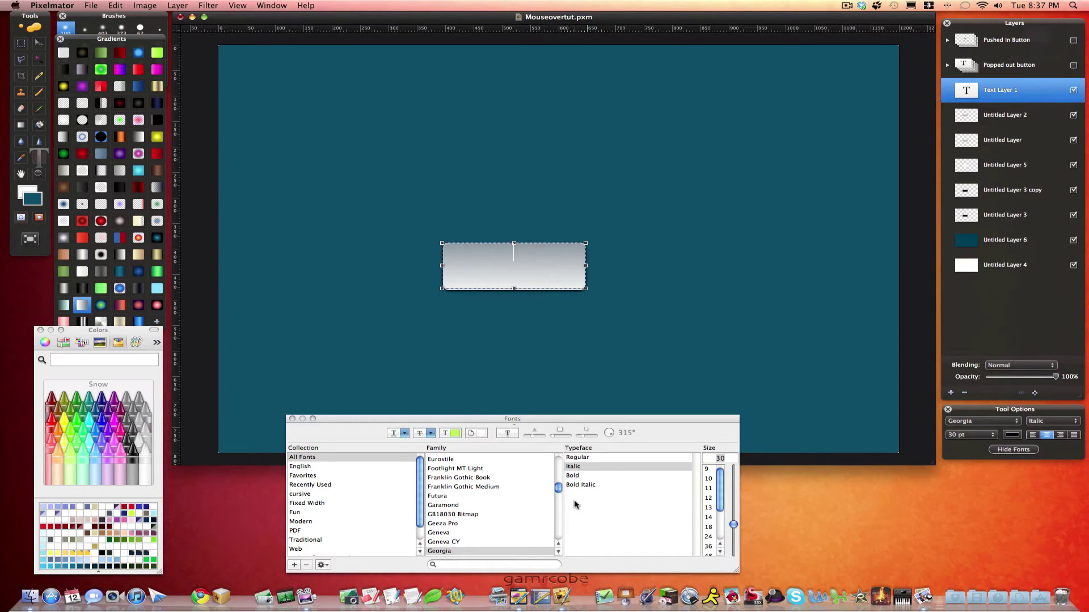
pyautogui.scroll(-6, 464, 505)
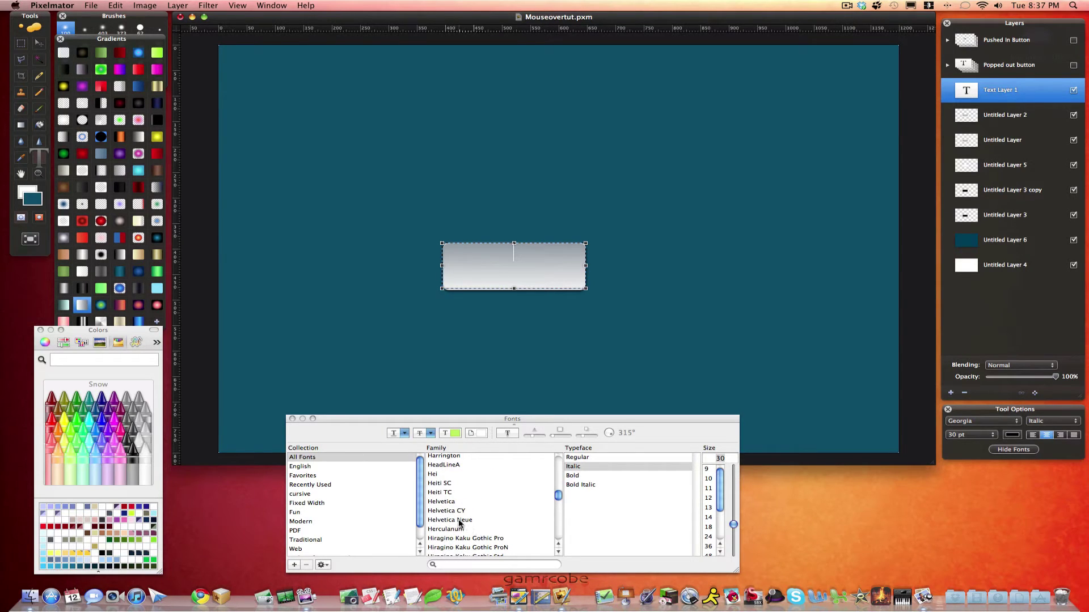
pyautogui.click(462, 521)
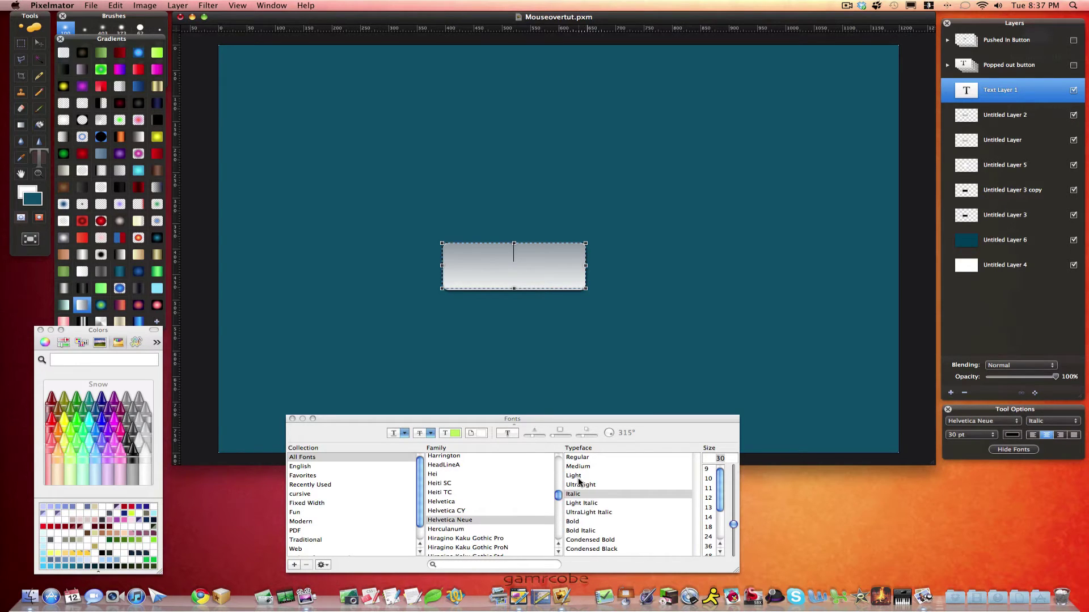
pyautogui.click(579, 458)
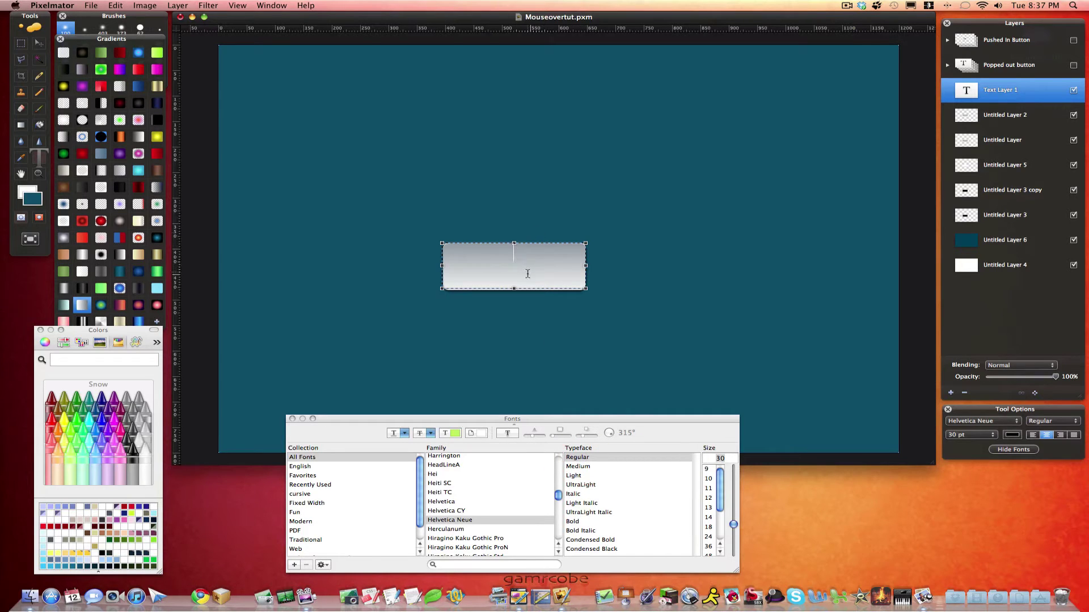
# Type PUSH, make it Bold at 55 pt, and nudge it down slightly
pyautogui.write('PUSH')
pyautogui.moveTo(541, 252); pyautogui.dragTo(481, 252)
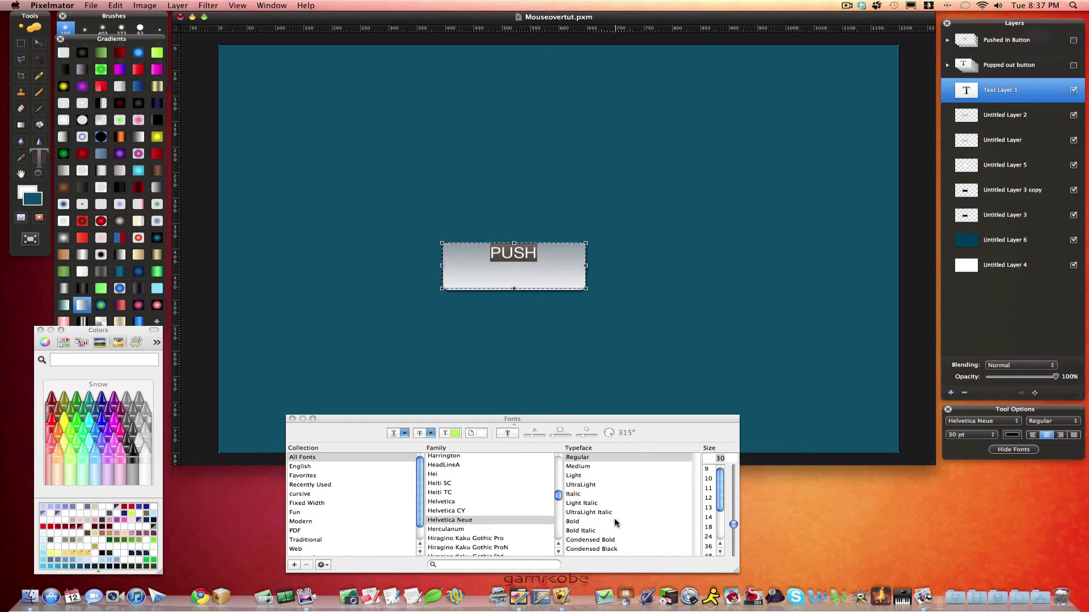
pyautogui.click(574, 521)
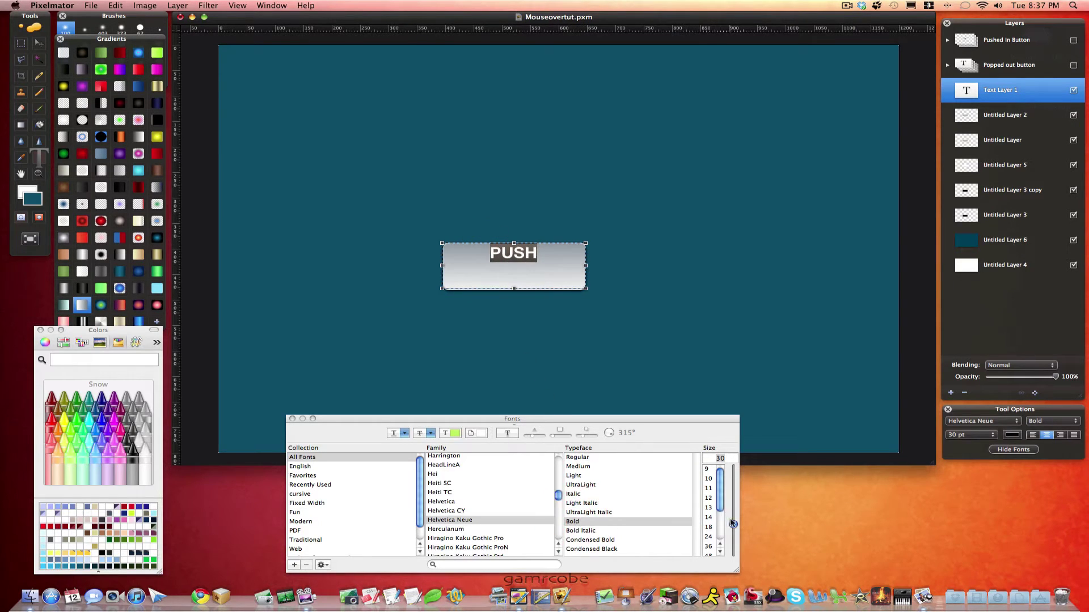
pyautogui.moveTo(733, 525); pyautogui.dragTo(734, 491)
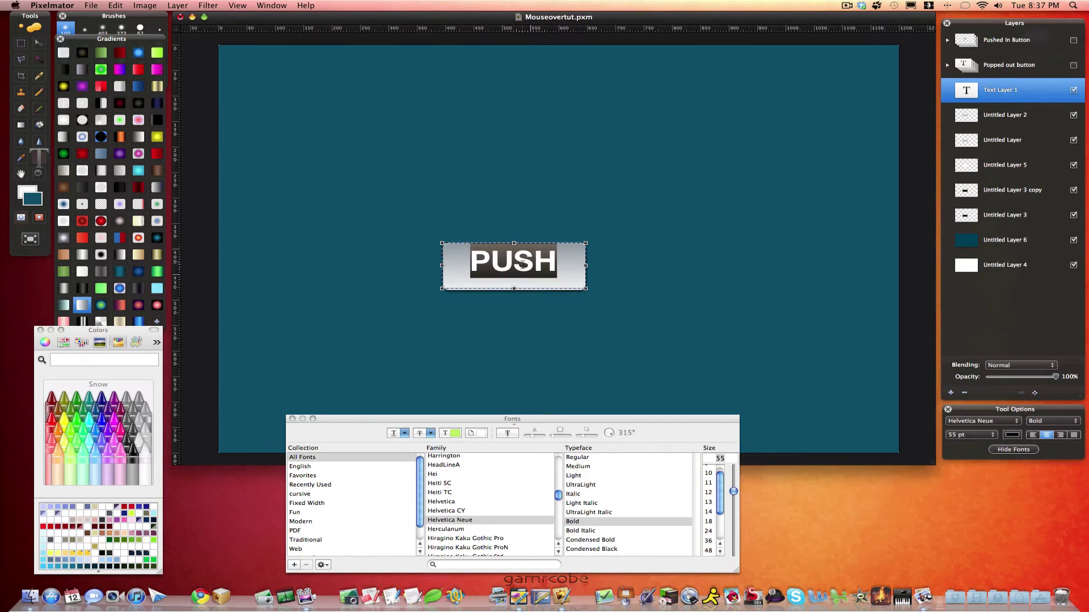
pyautogui.press('Escape')
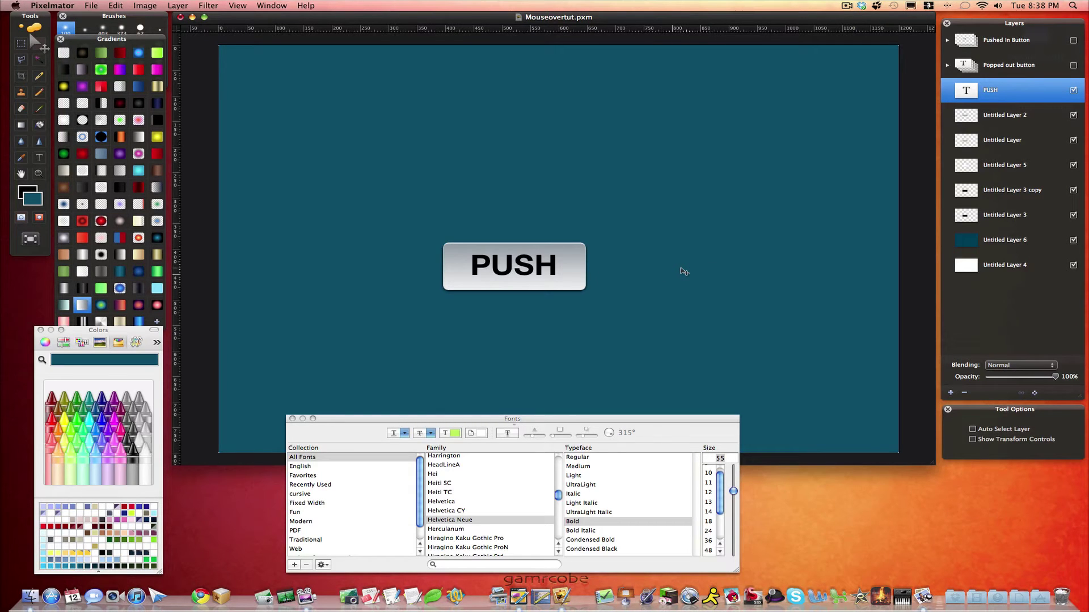
pyautogui.press('Down')
pyautogui.press('Down')
pyautogui.press('Down')
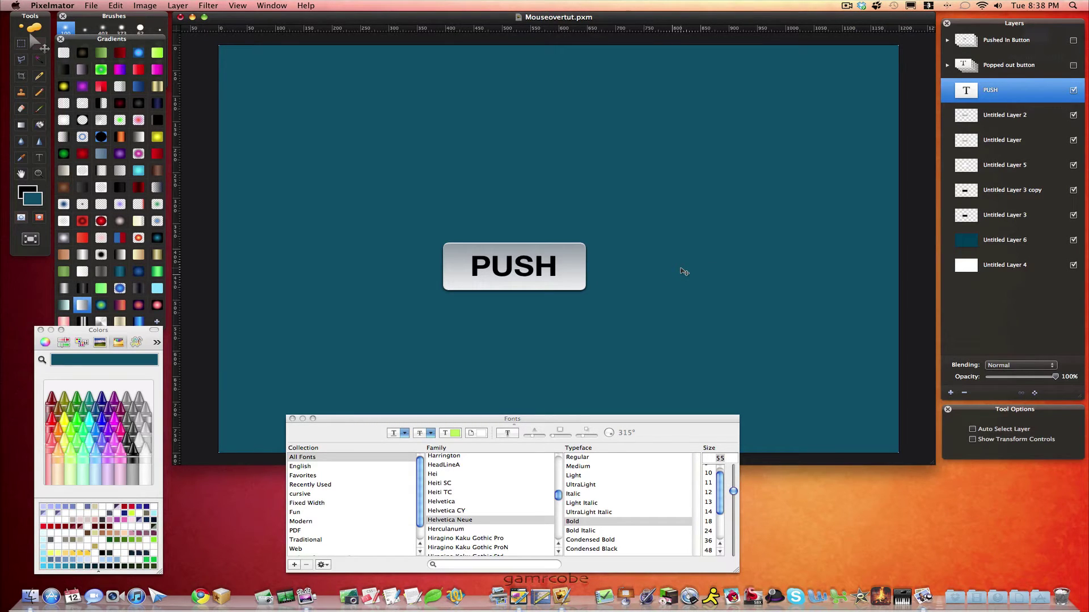
# Load the PUSH letters as a selection and fill them with white on a new layer
pyautogui.keyDown('super'); pyautogui.click(966, 90); pyautogui.keyUp('super')
pyautogui.click(988, 116)
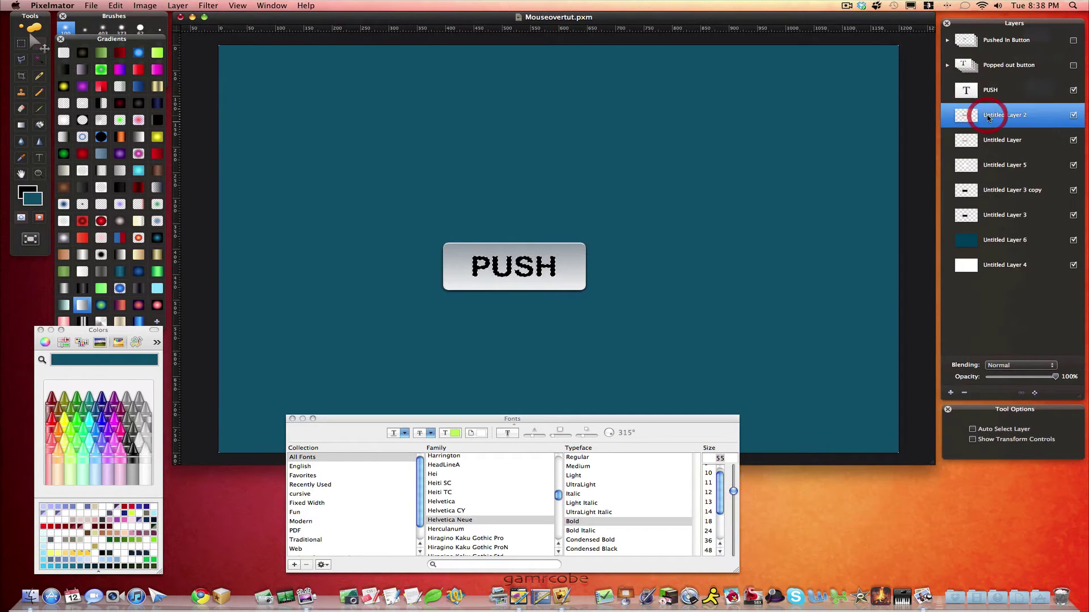
pyautogui.click(951, 392)
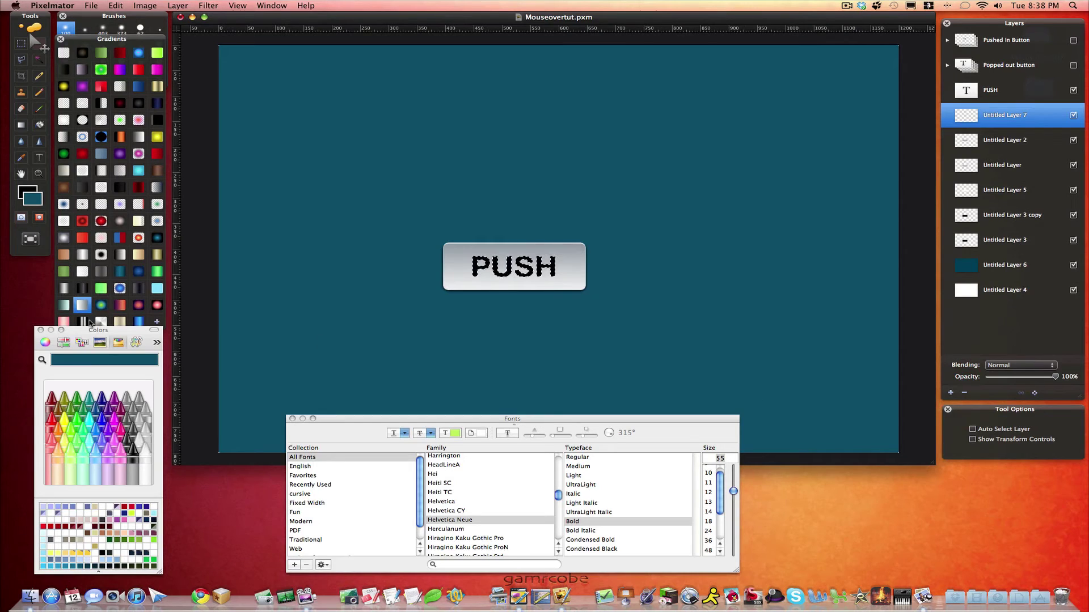
pyautogui.click(143, 454)
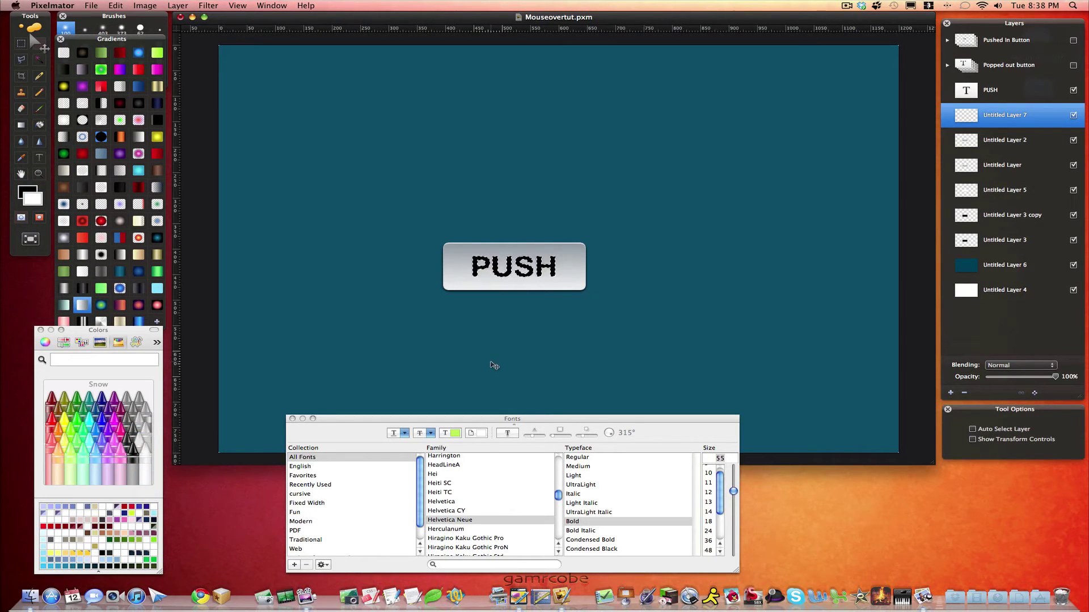
pyautogui.hotkey('shift', 'BackSpace')
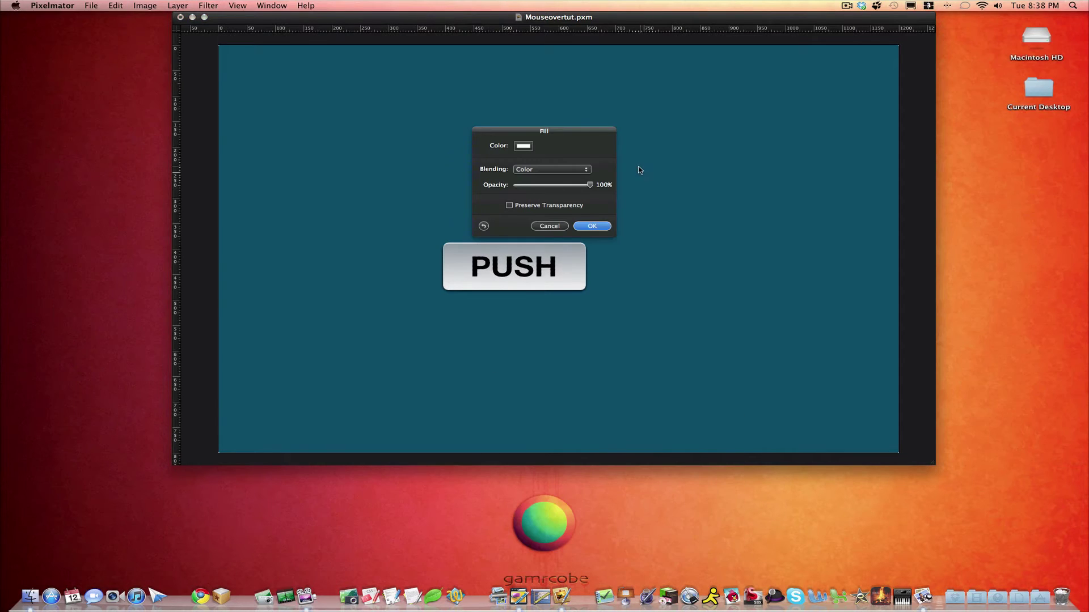
pyautogui.click(593, 227)
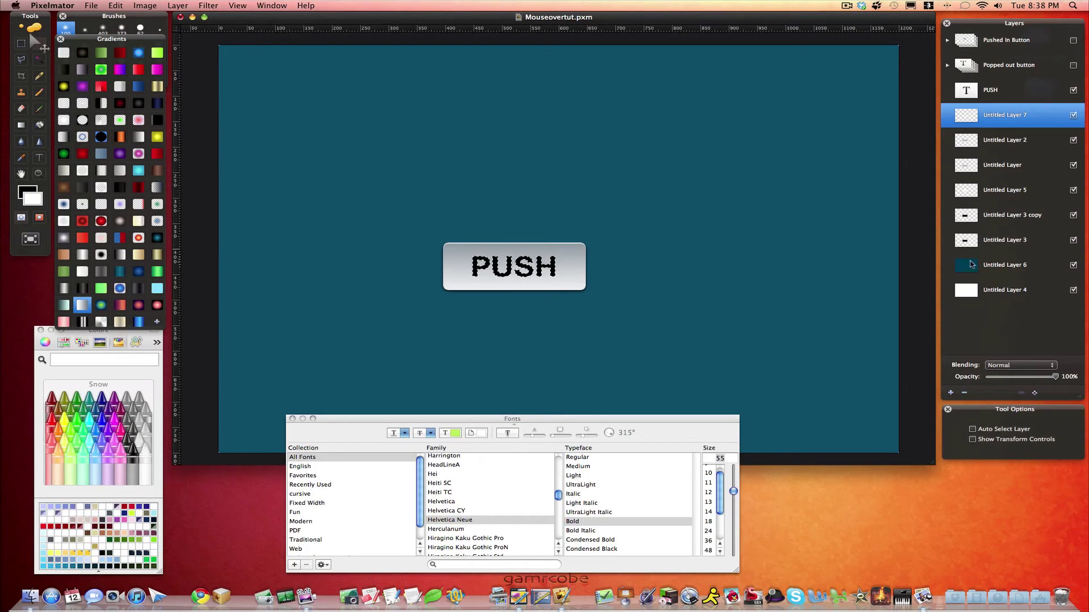
# Fill the letter selection with light cyan Ice on another new layer
pyautogui.click(951, 392)
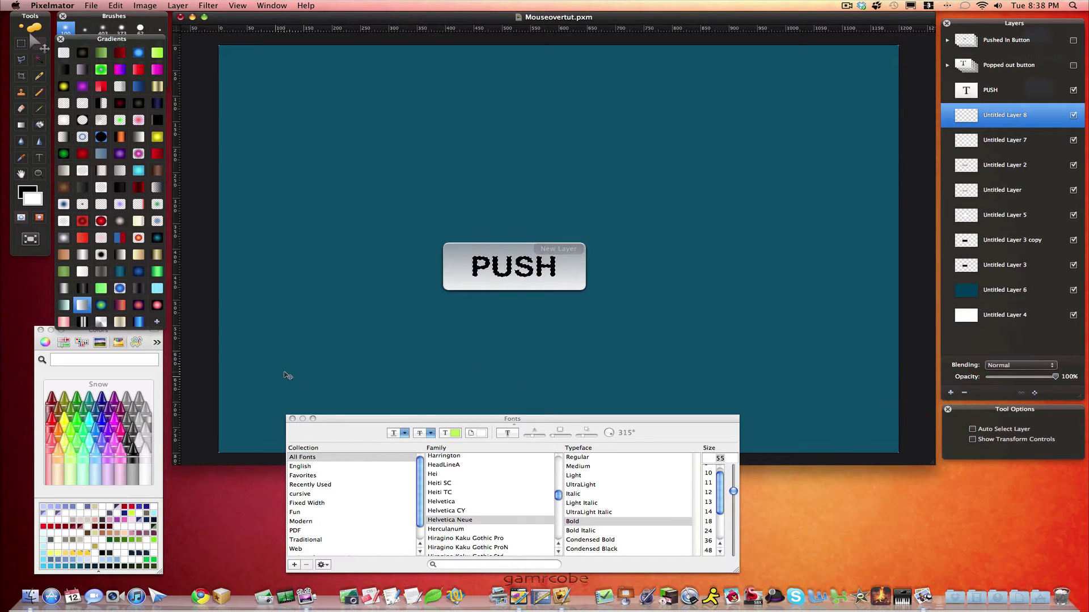
pyautogui.click(26, 194)
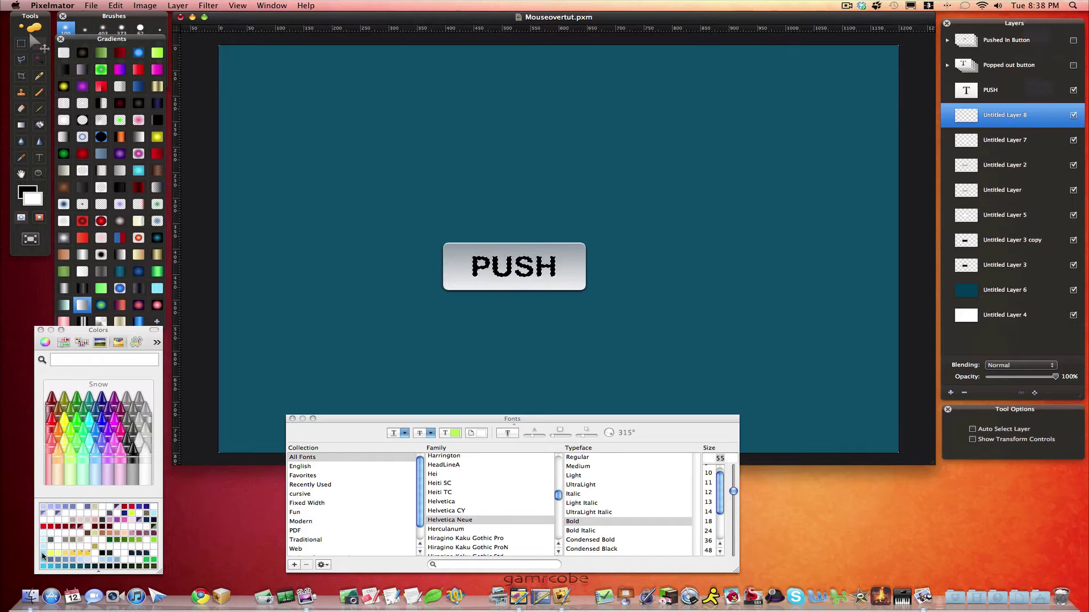
pyautogui.click(89, 443)
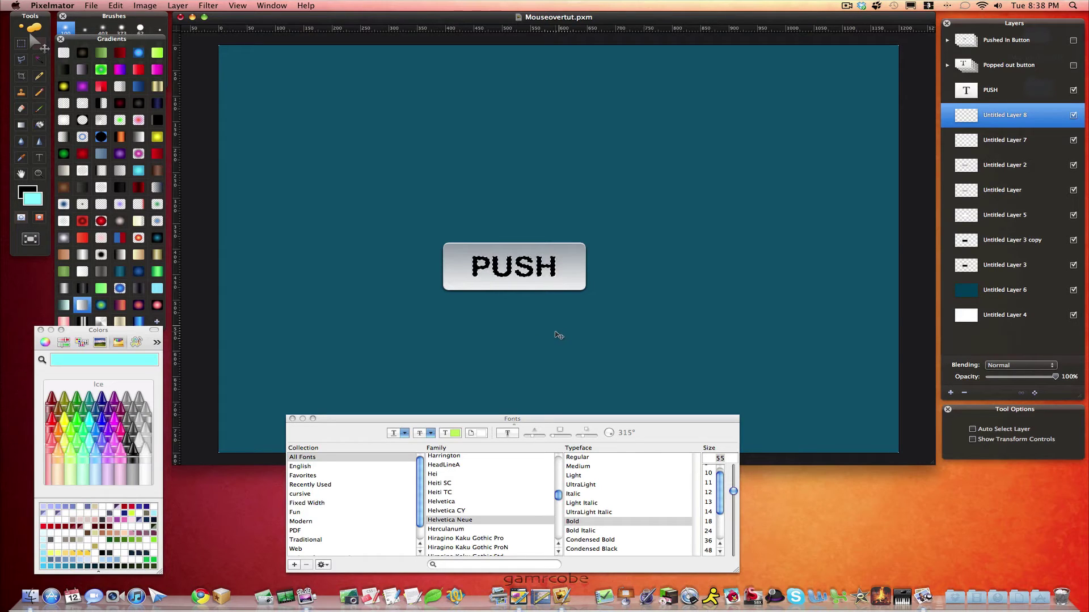
pyautogui.hotkey('shift', 'BackSpace')
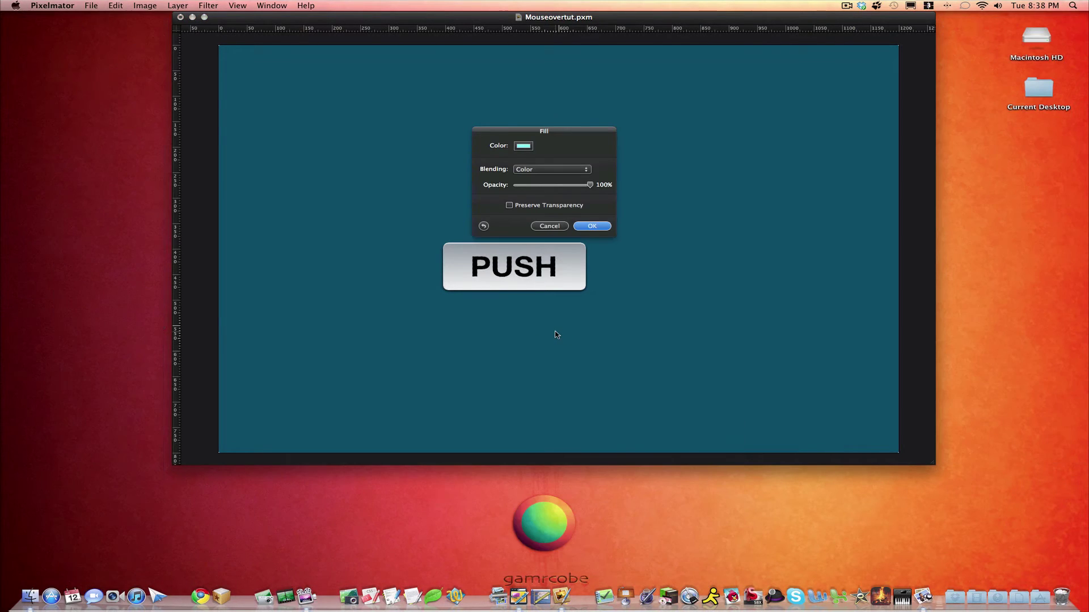
pyautogui.click(590, 226)
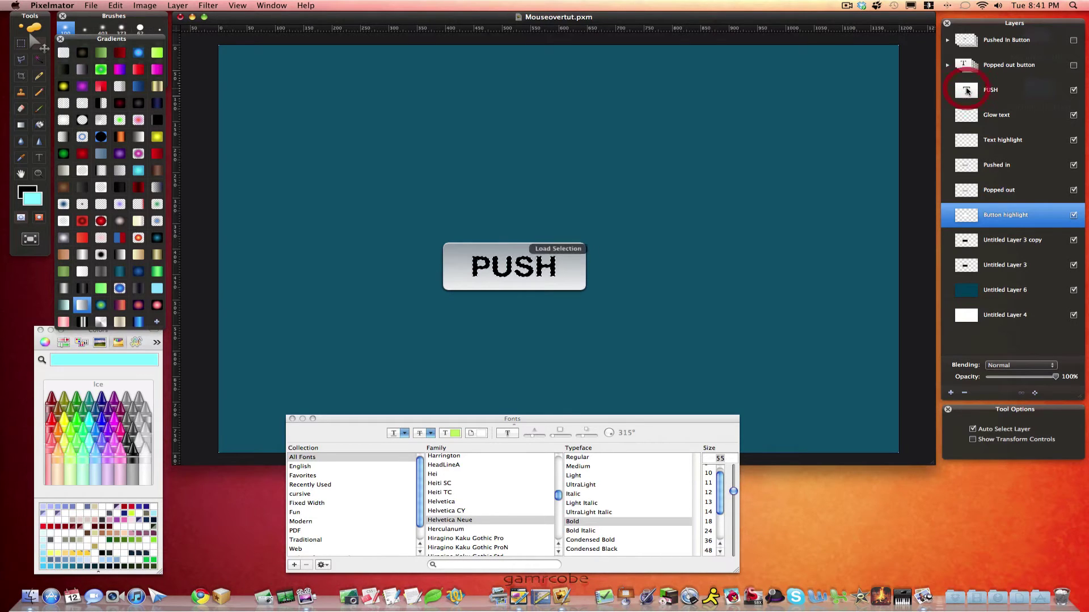
# On a new layer, lay a green radial gradient across the selected PUSH letters
pyautogui.click(1007, 93)
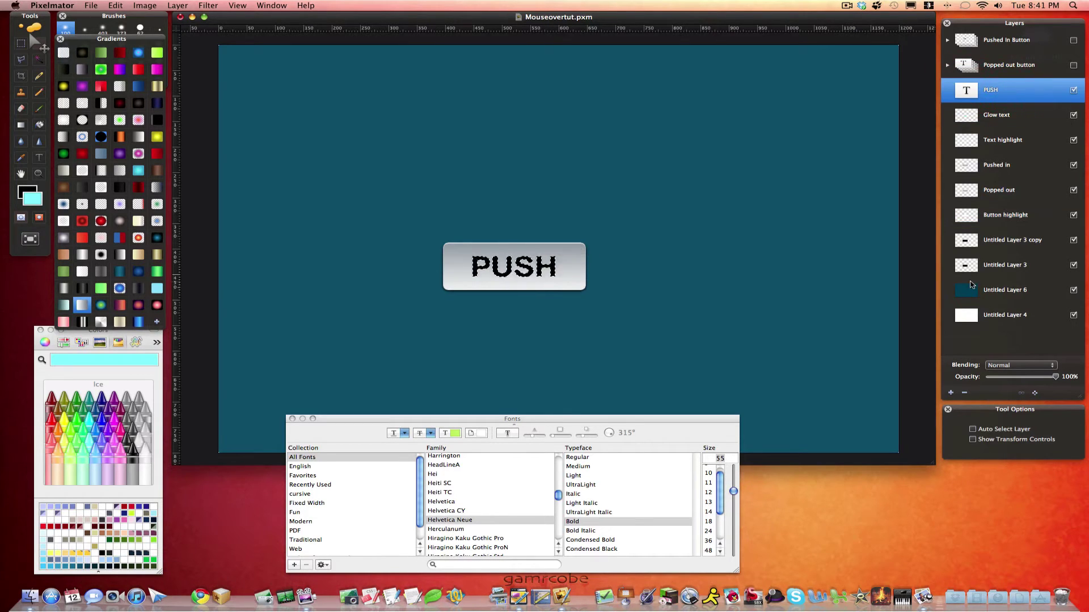
pyautogui.click(951, 392)
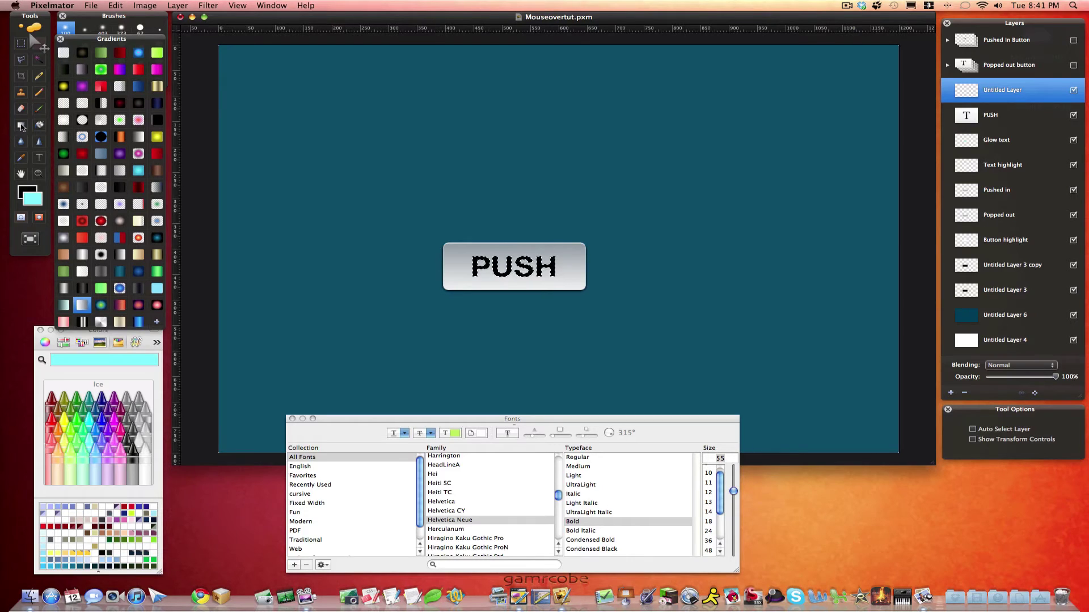
pyautogui.click(21, 124)
pyautogui.doubleClick(102, 305)
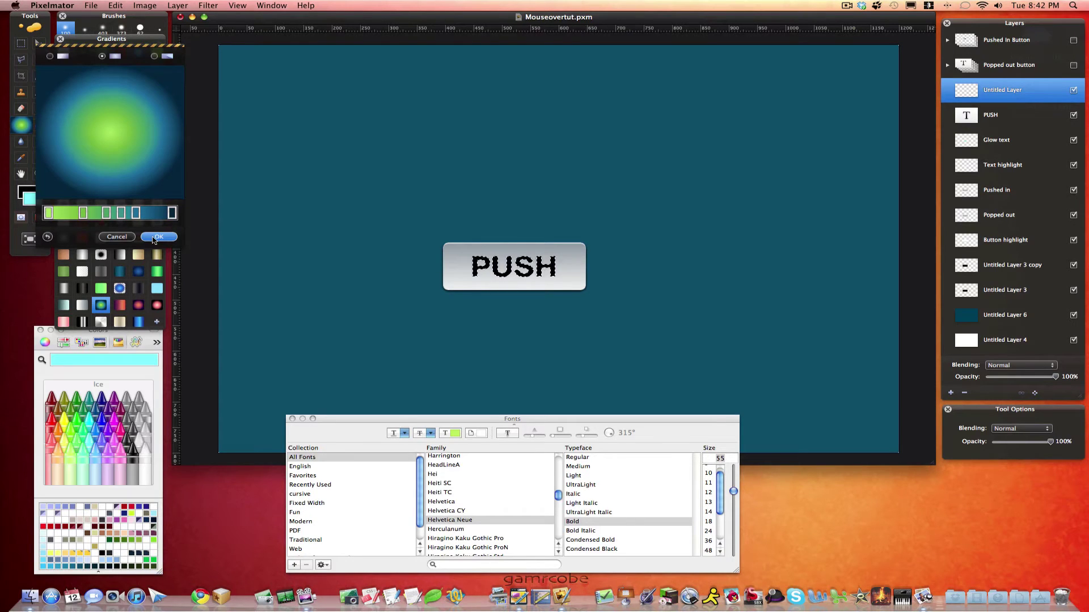
pyautogui.click(154, 237)
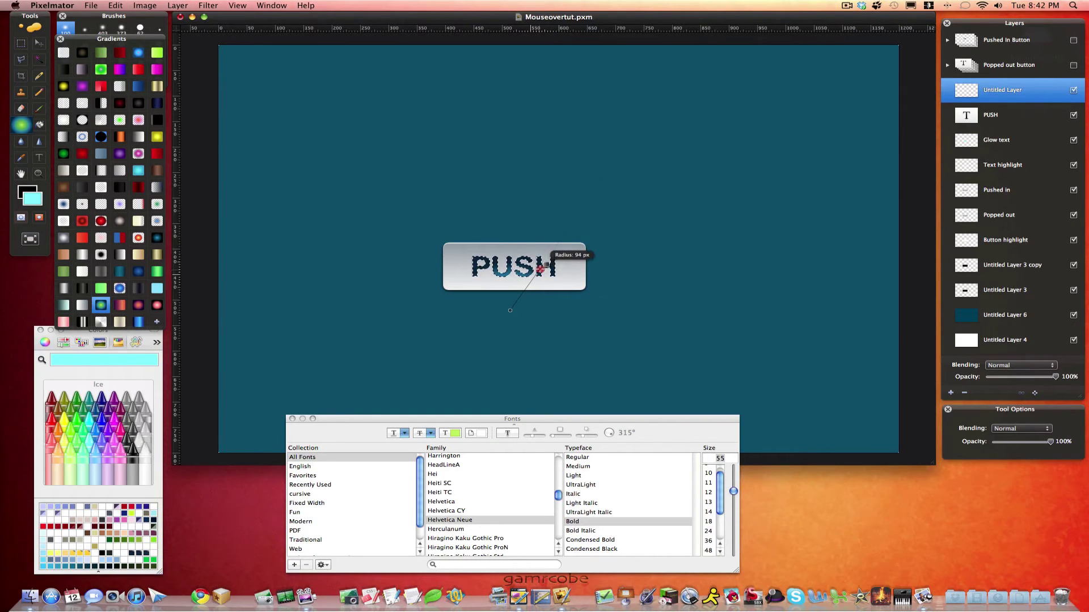
pyautogui.moveTo(540, 268); pyautogui.dragTo(547, 260)
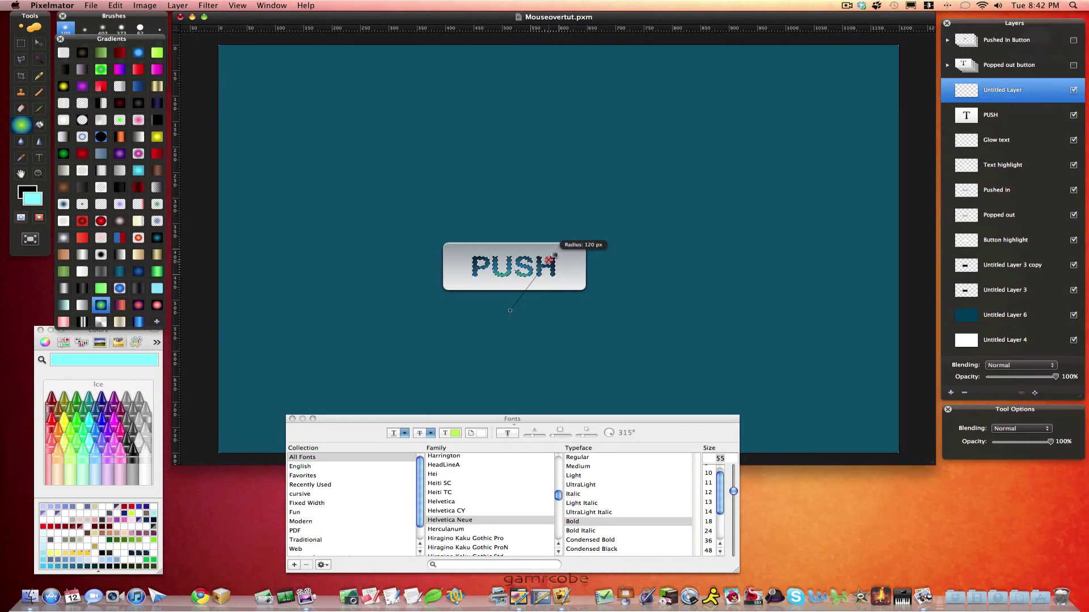
pyautogui.moveTo(546, 260); pyautogui.dragTo(544, 260)
# Deselect and rename the new layer 'Gradient glow'
pyautogui.press('super+d')
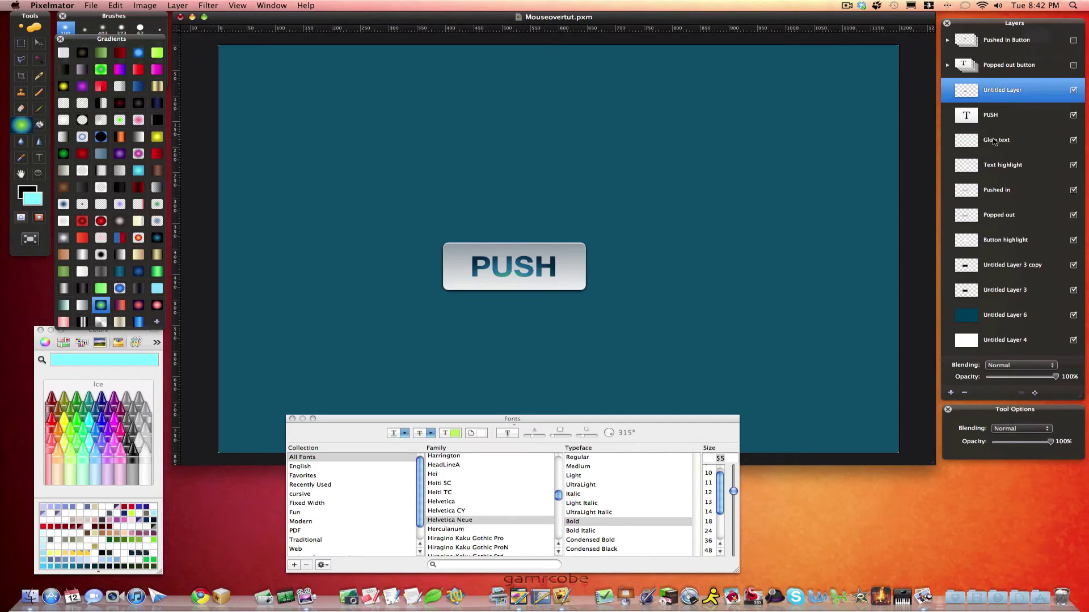
pyautogui.doubleClick(1000, 91)
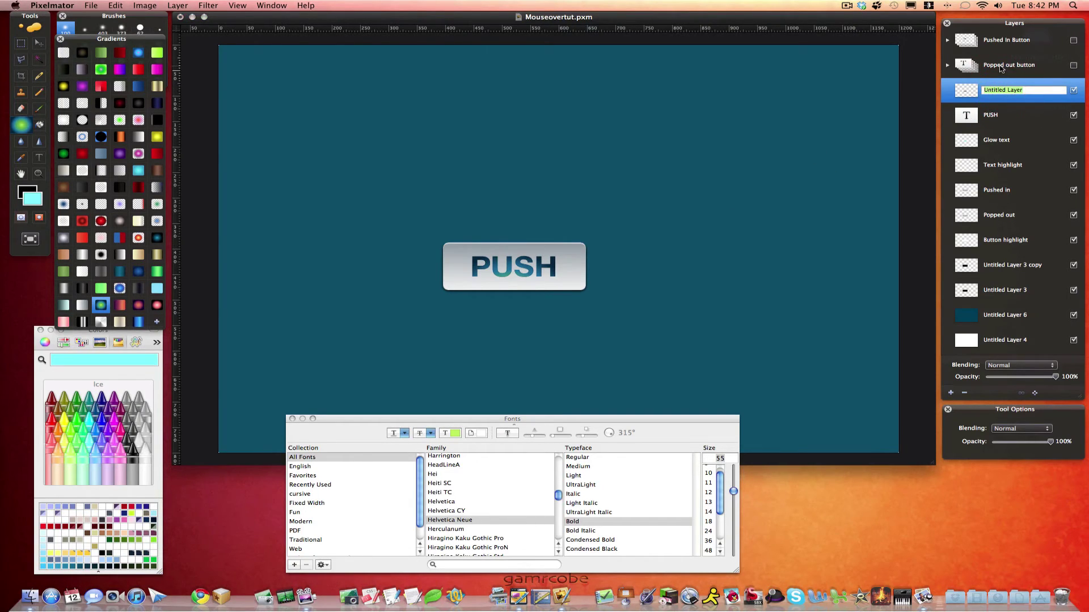
pyautogui.write('Gradient glow')
pyautogui.press('Return')
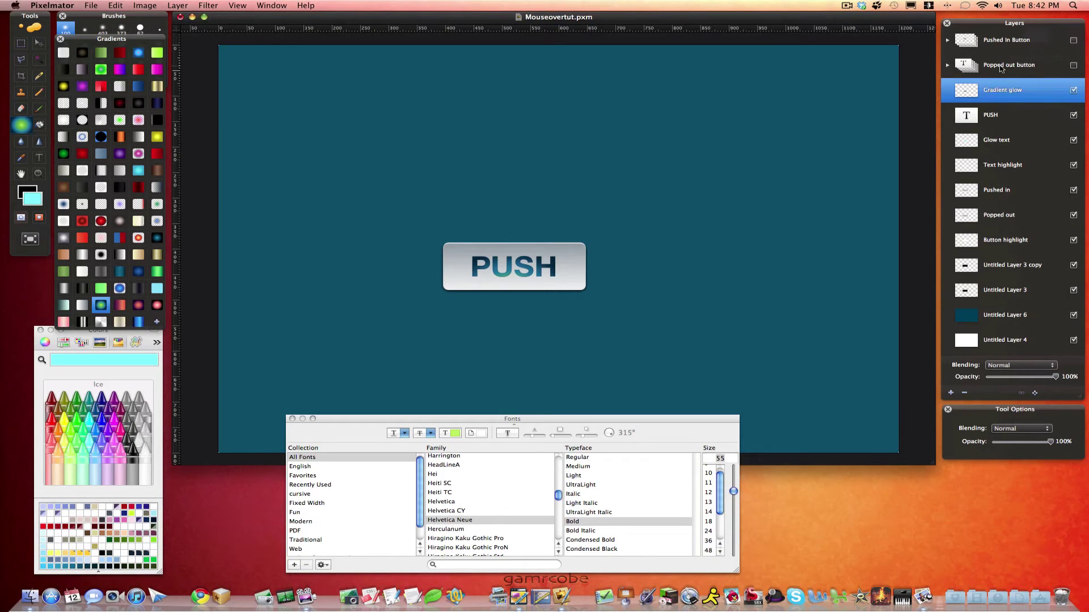
# Apply a Gaussian blur of radius 11 to the Glow text layer
pyautogui.click(1001, 144)
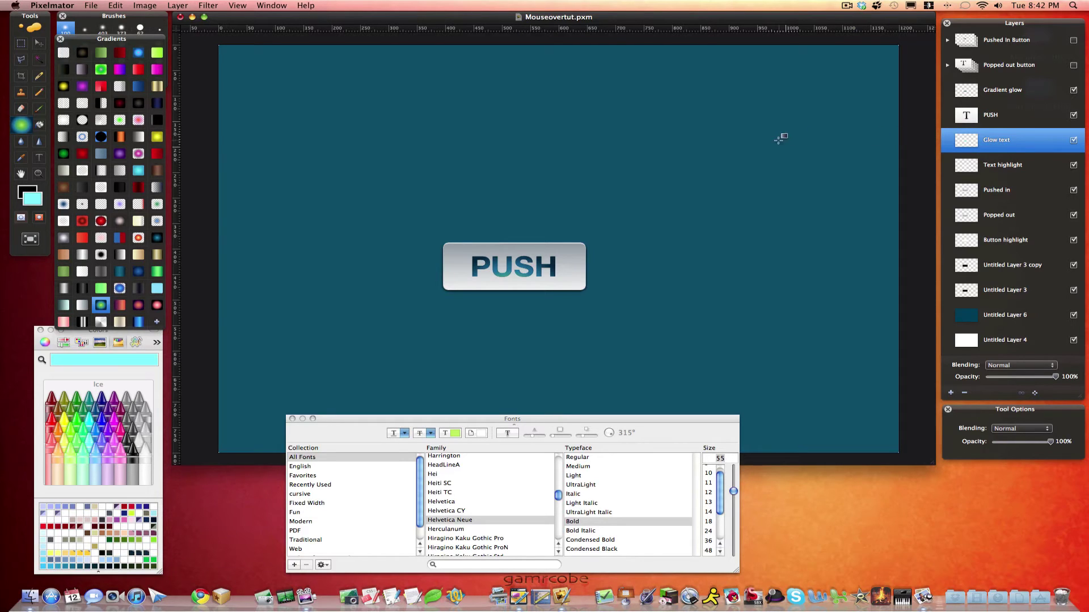
pyautogui.press('v')
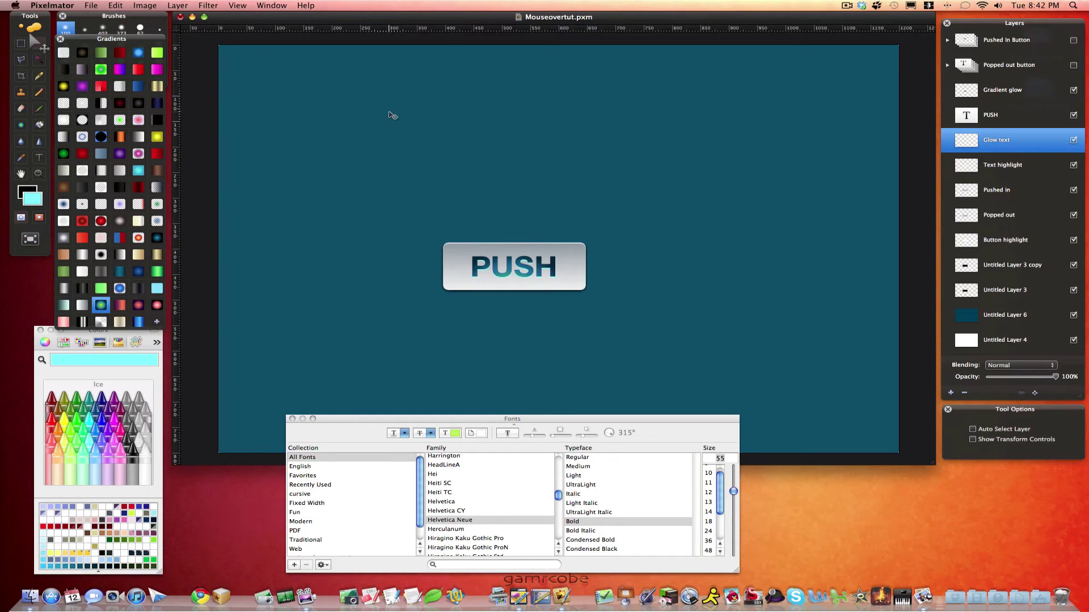
pyautogui.press('super+plus')
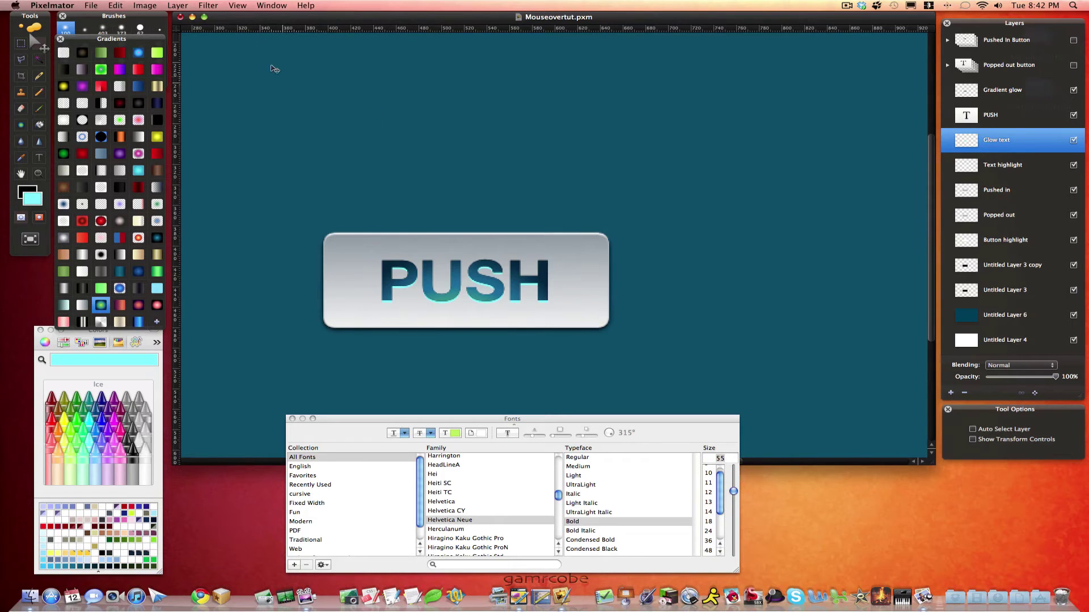
pyautogui.click(209, 5)
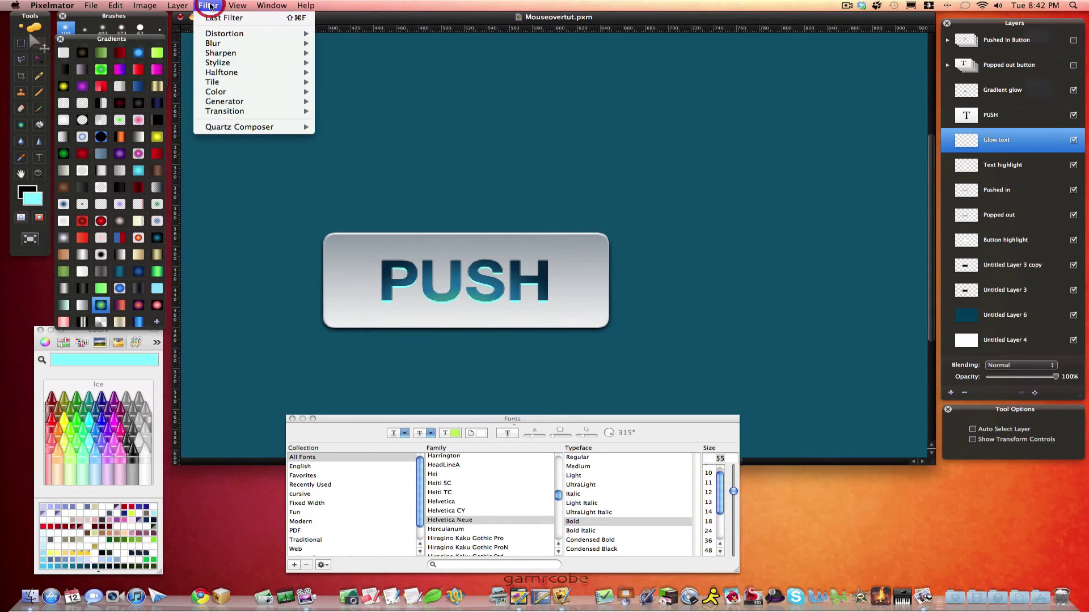
pyautogui.moveTo(221, 45)
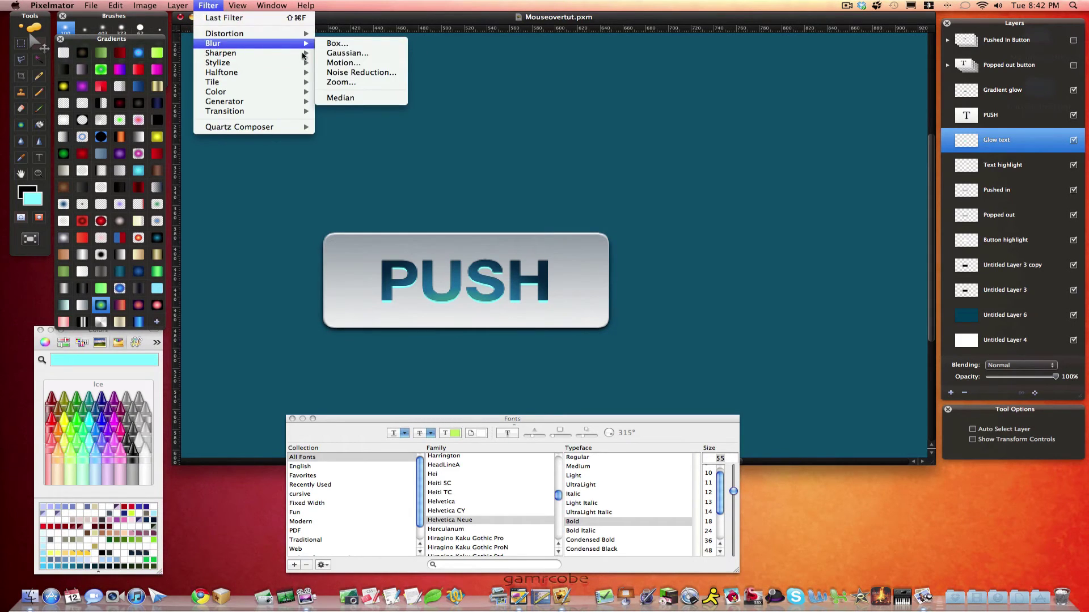
pyautogui.click(349, 53)
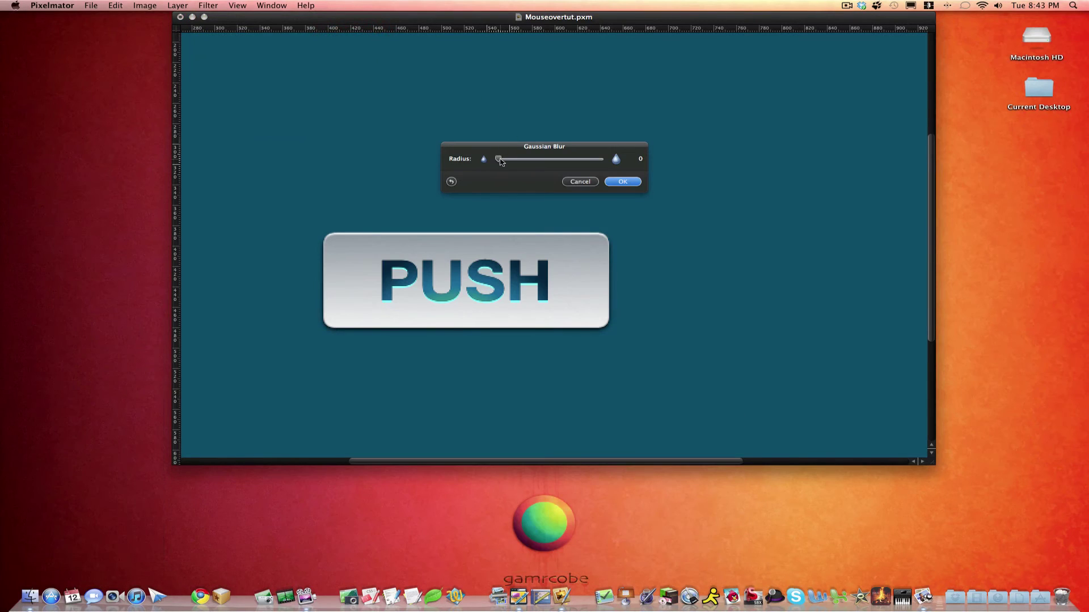
pyautogui.moveTo(500, 160); pyautogui.dragTo(512, 161)
pyautogui.click(619, 182)
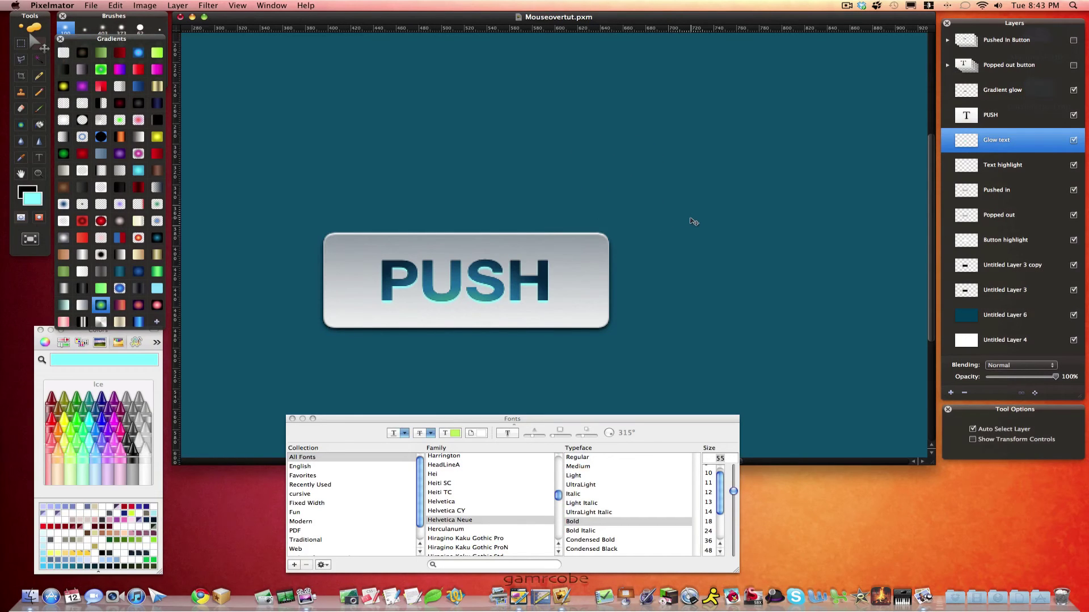
pyautogui.press('super+0')
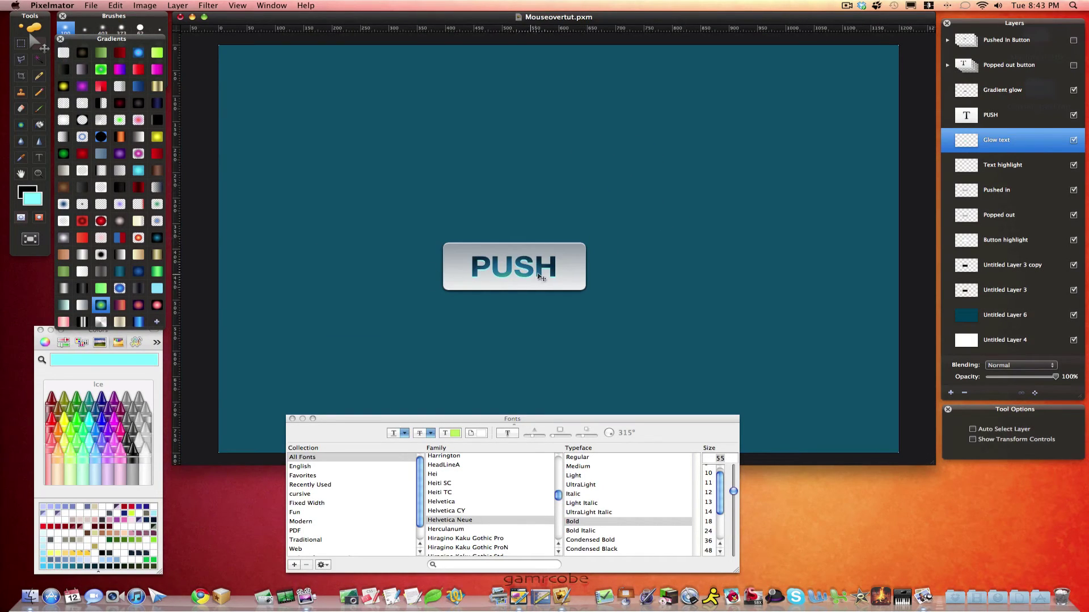
# Hide the Glow text, Gradient glow and Pushed in layers
pyautogui.click(1072, 141)
pyautogui.click(1073, 90)
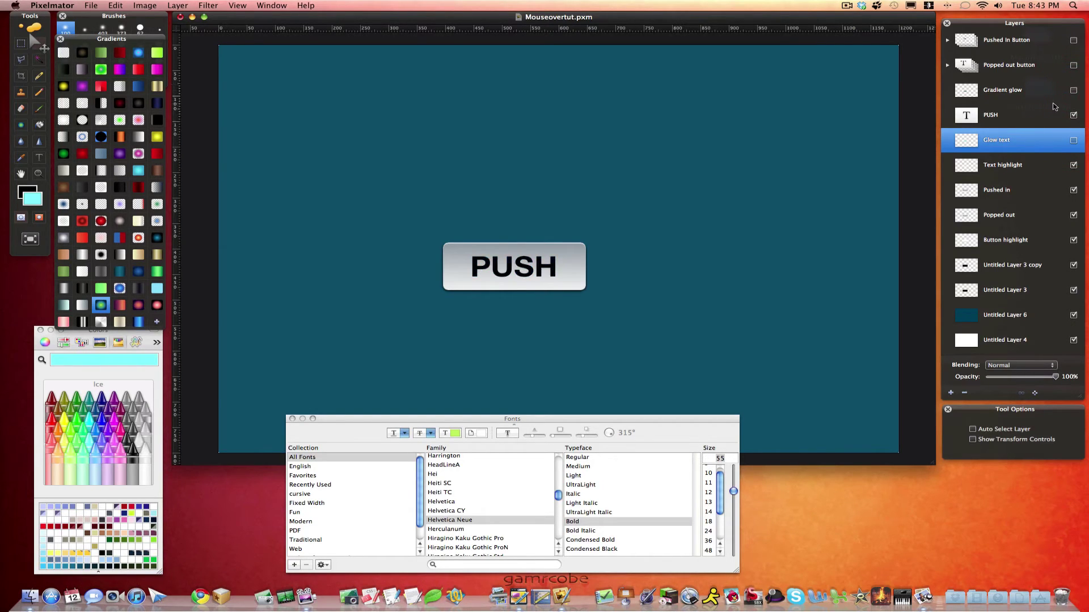
pyautogui.click(1073, 190)
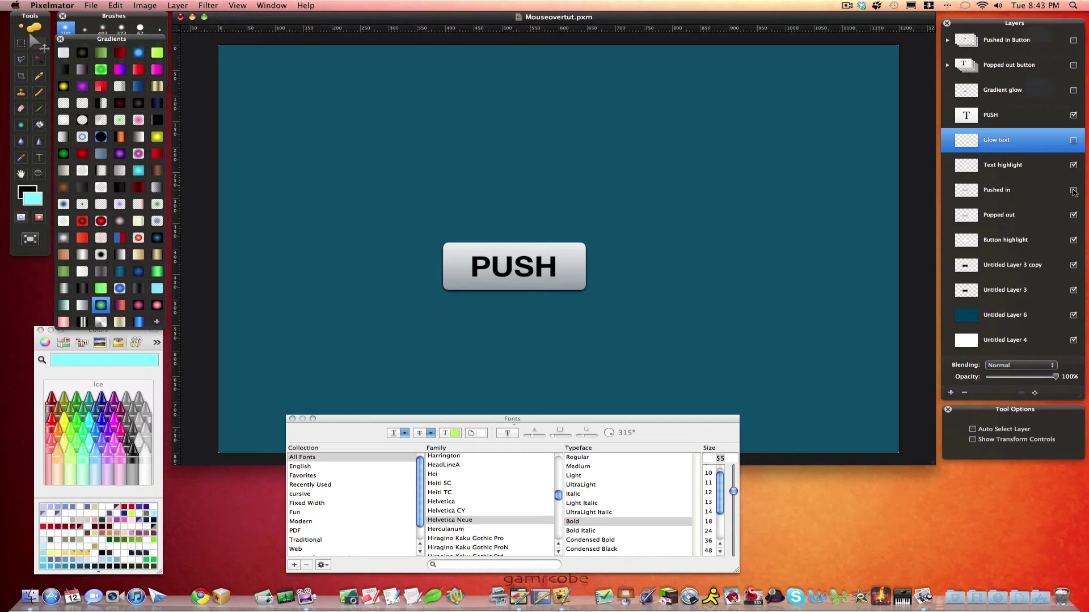
# Blur the Text highlight layer with a Gaussian blur of radius 8
pyautogui.click(1014, 167)
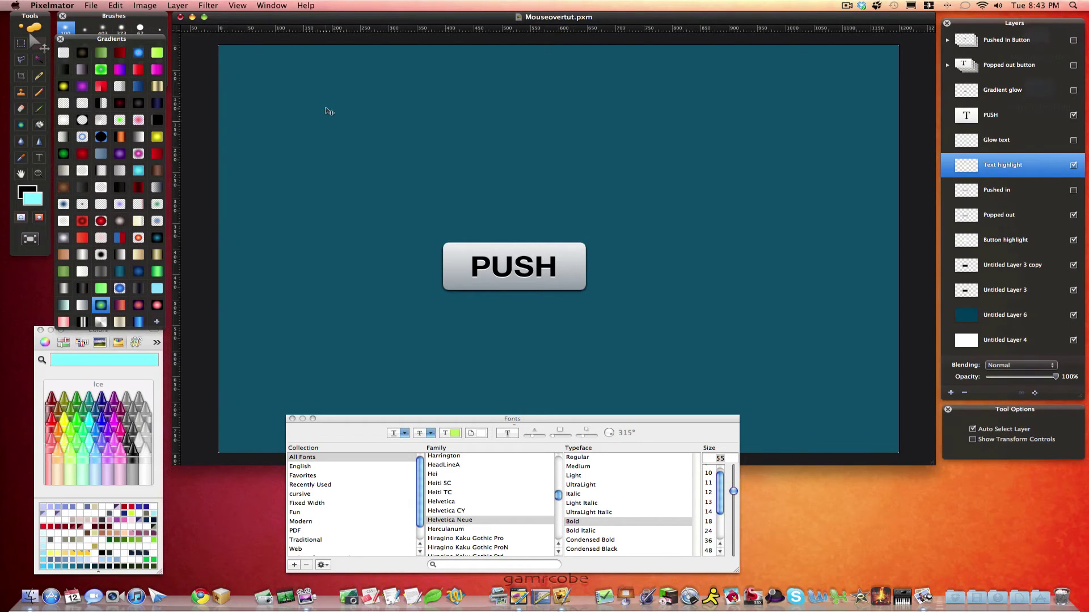
pyautogui.press('super+equal')
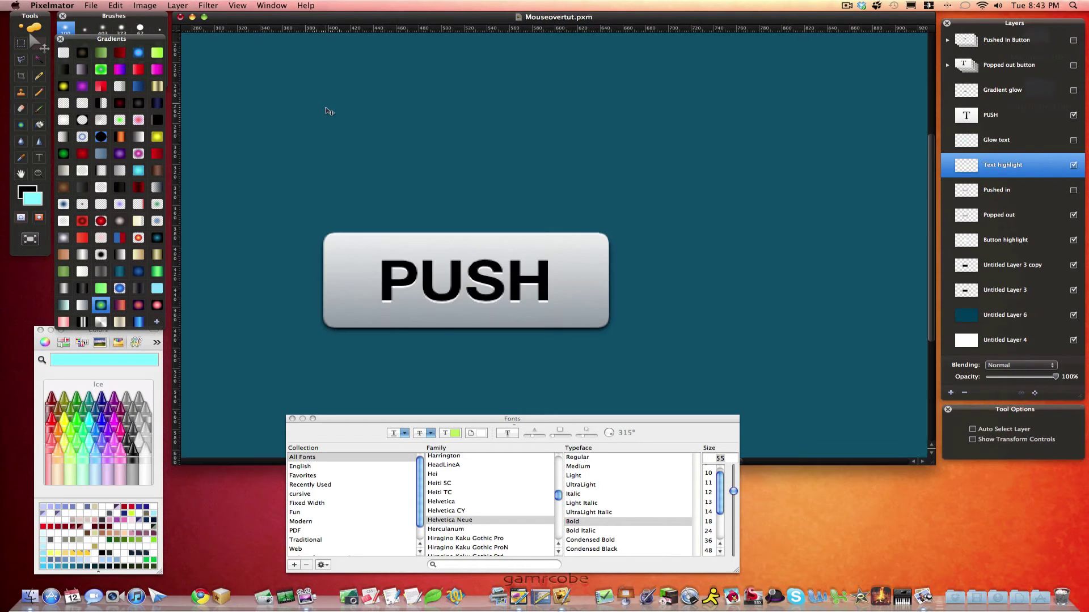
pyautogui.click(207, 6)
pyautogui.moveTo(227, 44)
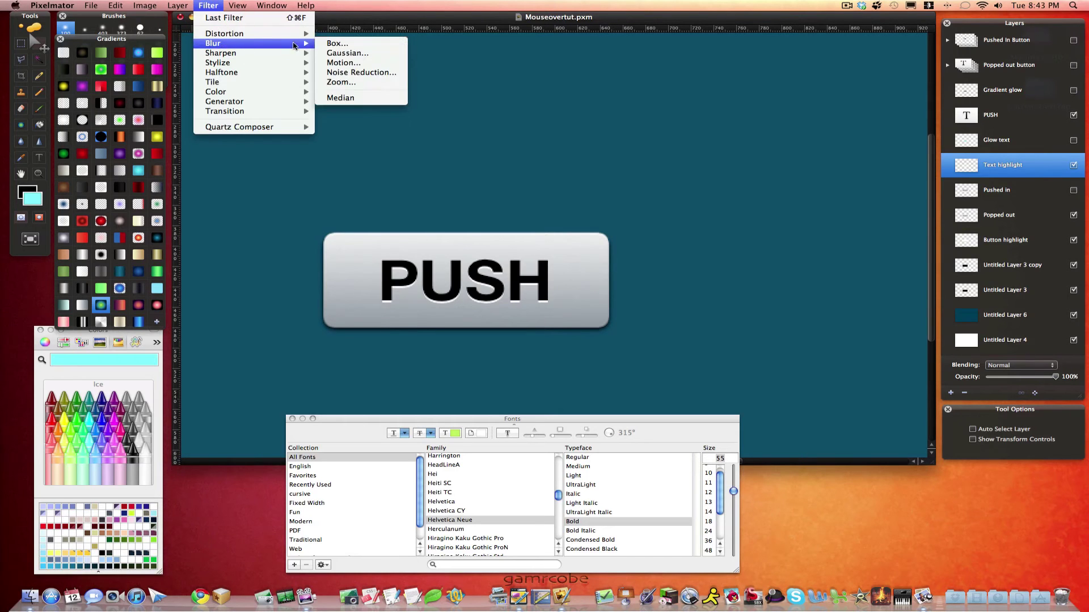
pyautogui.click(334, 55)
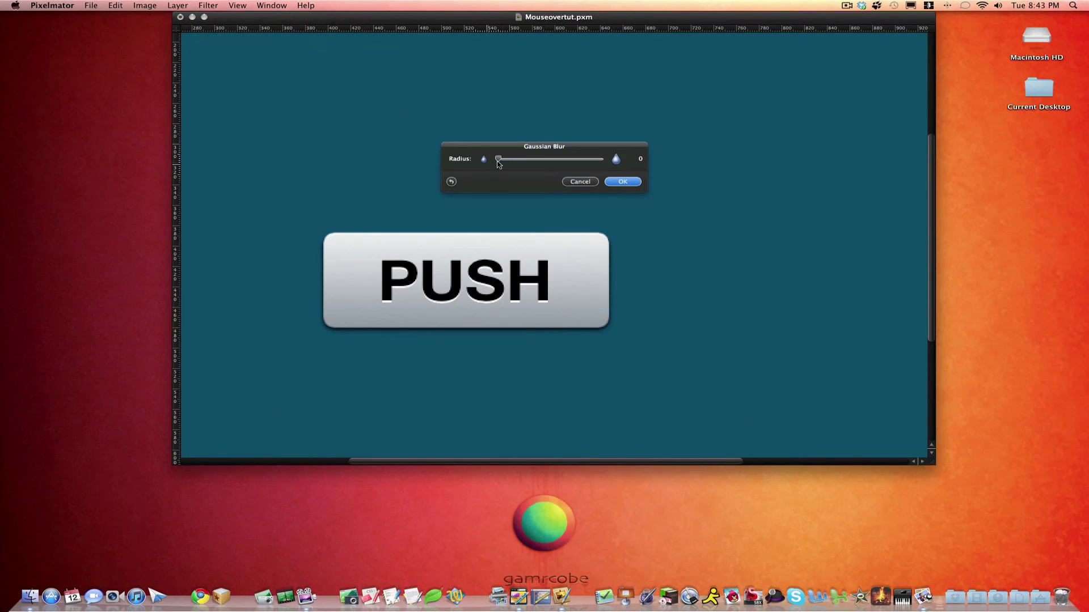
pyautogui.moveTo(499, 160); pyautogui.dragTo(510, 160)
pyautogui.moveTo(510, 160); pyautogui.dragTo(508, 160)
pyautogui.click(632, 182)
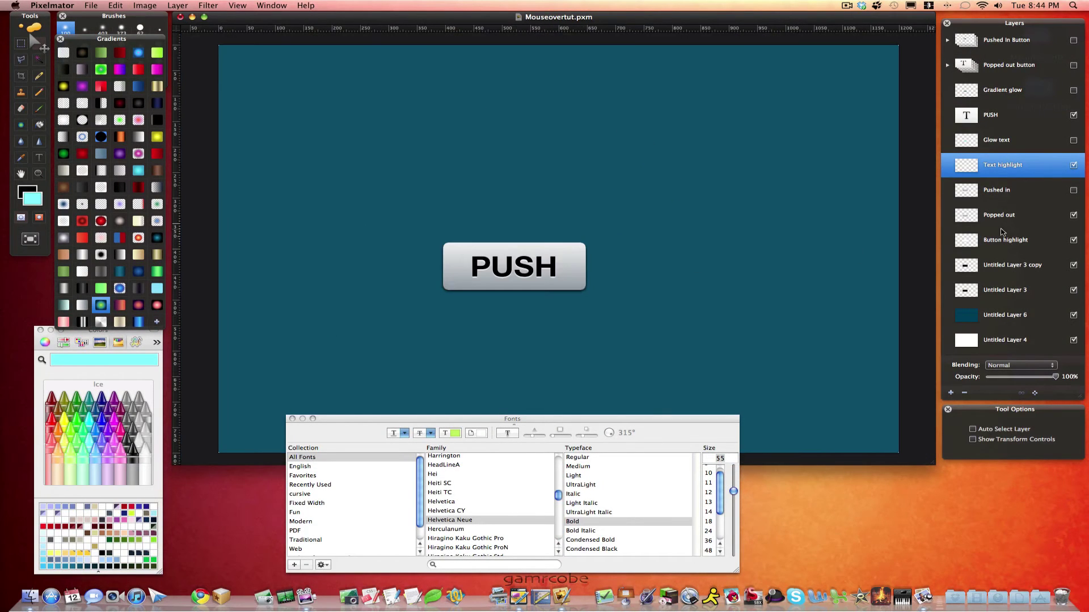
pyautogui.click(1073, 90)
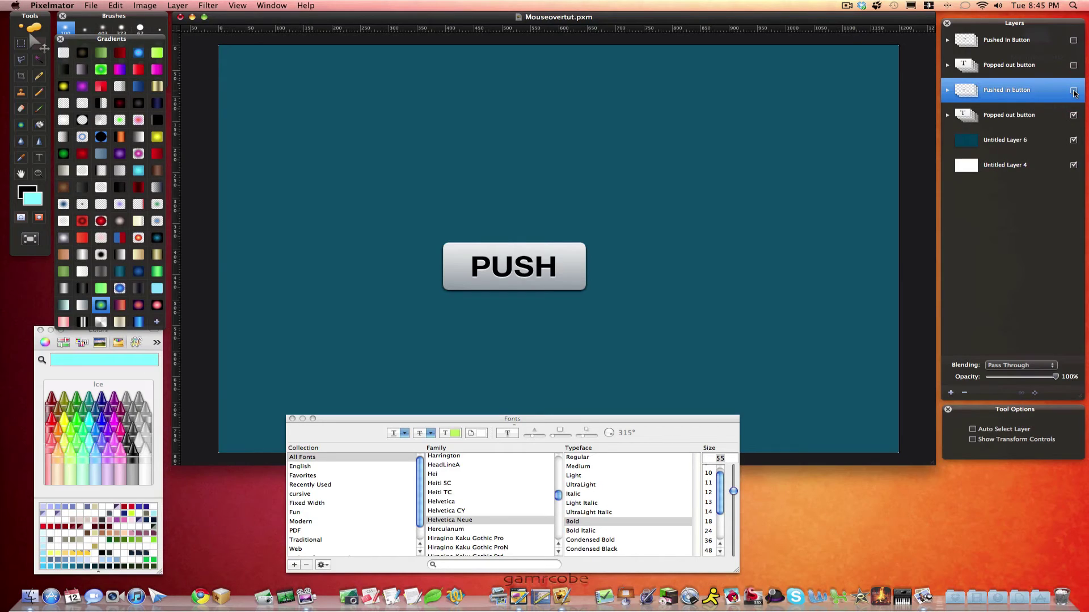
# Show the Pushed in button group and trim transparent pixels from all sides
pyautogui.click(1073, 91)
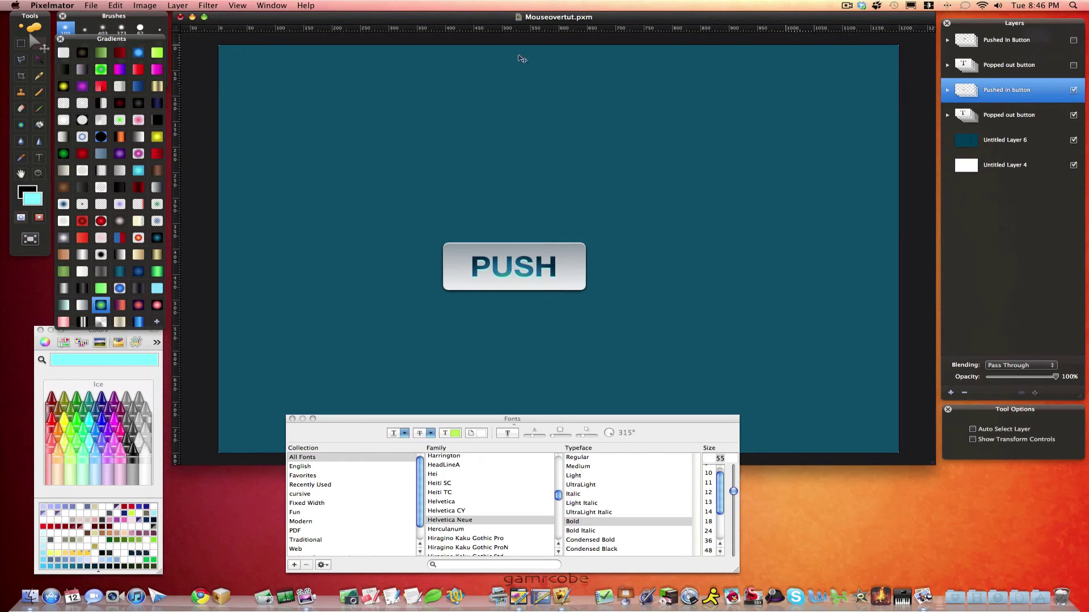
pyautogui.click(145, 6)
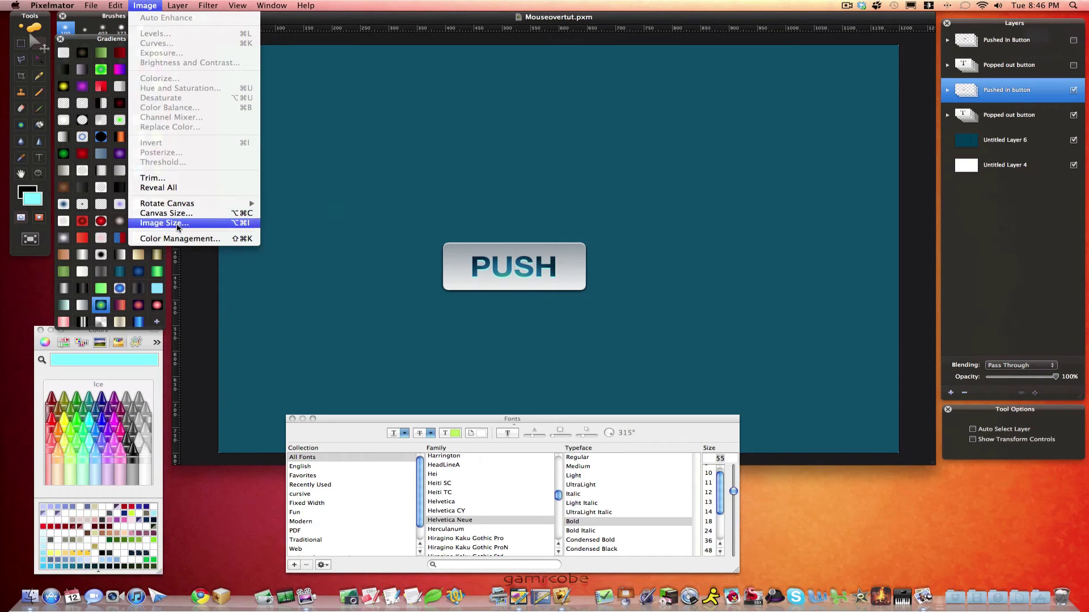
pyautogui.click(152, 179)
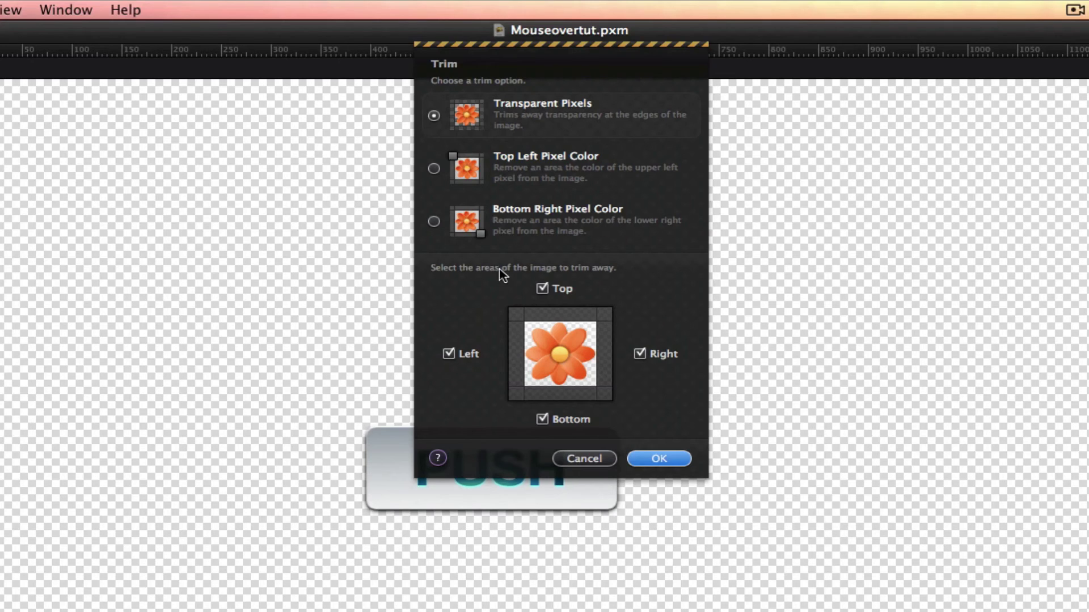
pyautogui.click(676, 458)
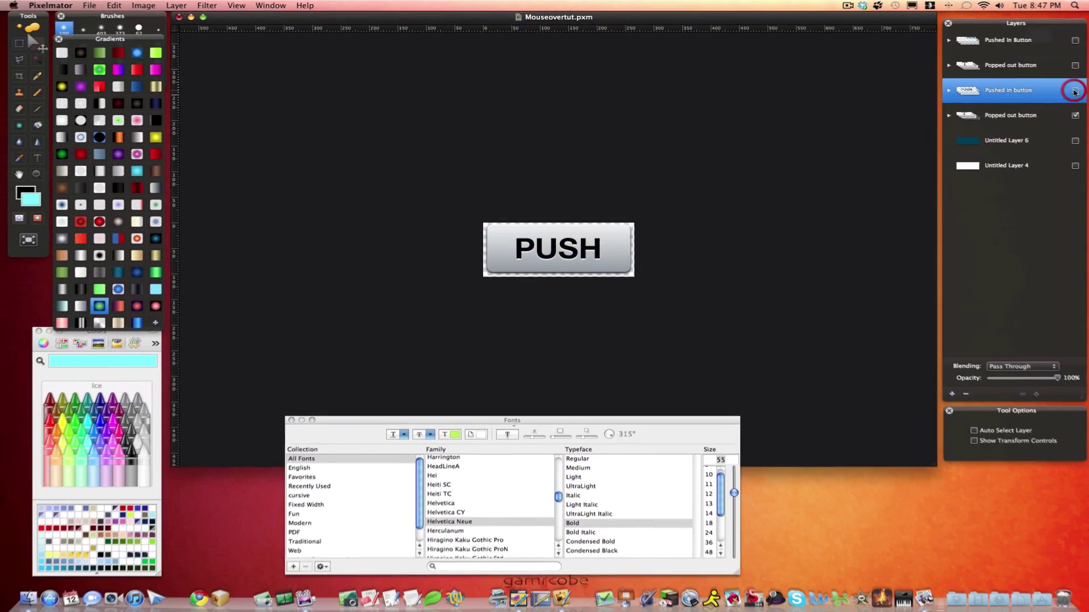
# Hide the Pushed in button layer group
pyautogui.click(1072, 91)
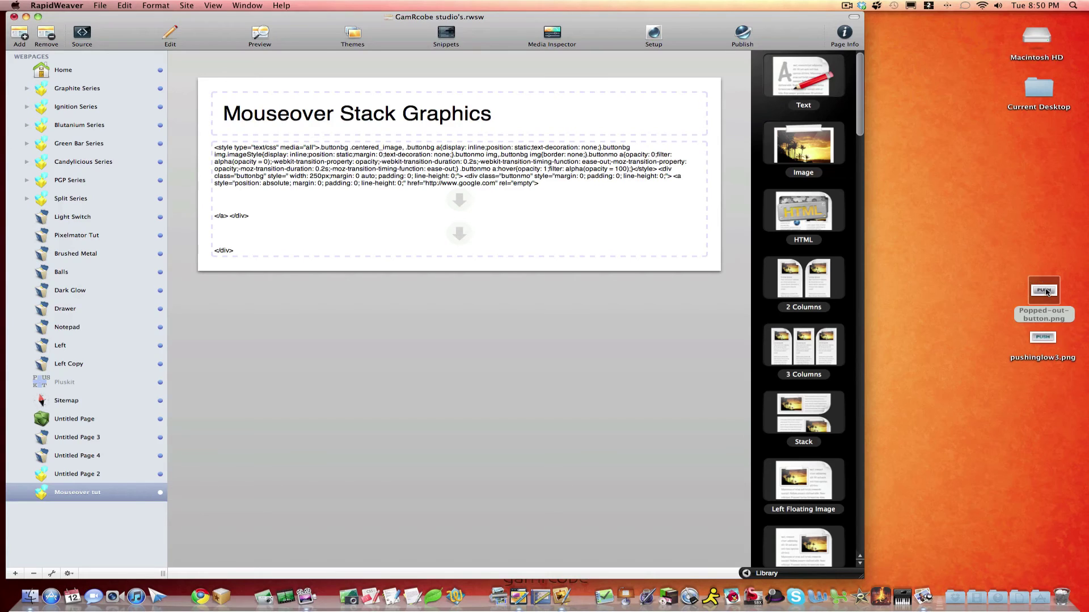
# Add Popped-out-button.png and pushinglow3.png to the MouseOver stack and set fade effect 3
pyautogui.moveTo(1047, 292); pyautogui.dragTo(456, 233)
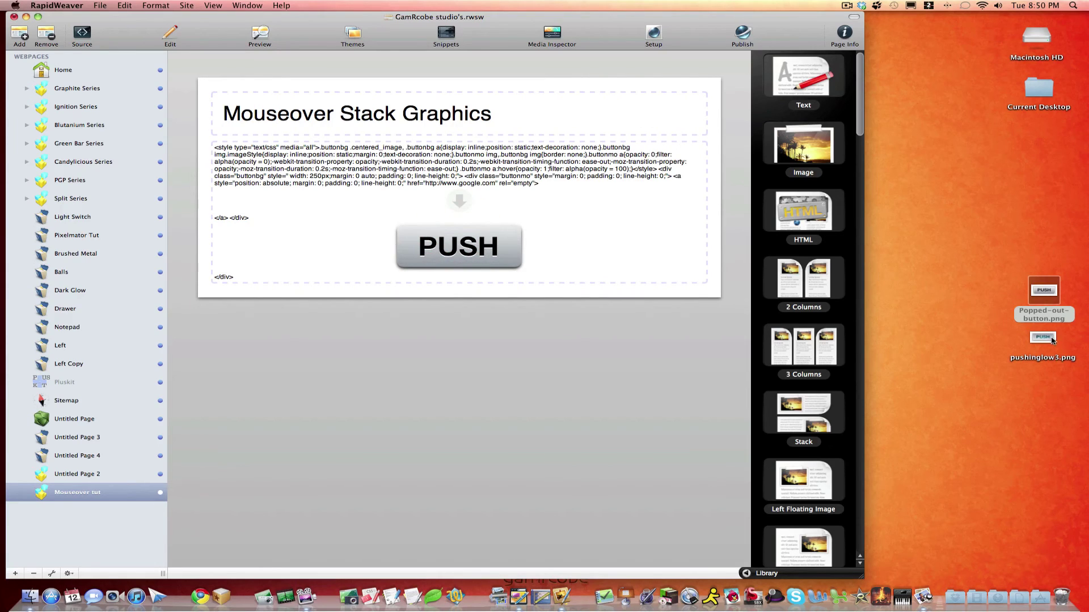
pyautogui.moveTo(1051, 341); pyautogui.dragTo(466, 199)
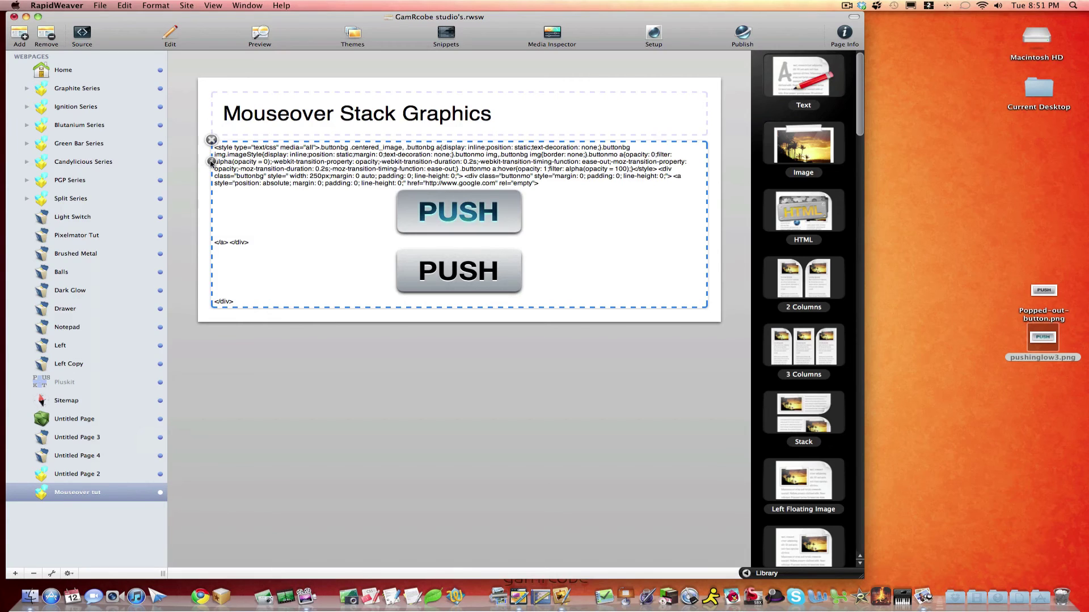
pyautogui.click(211, 163)
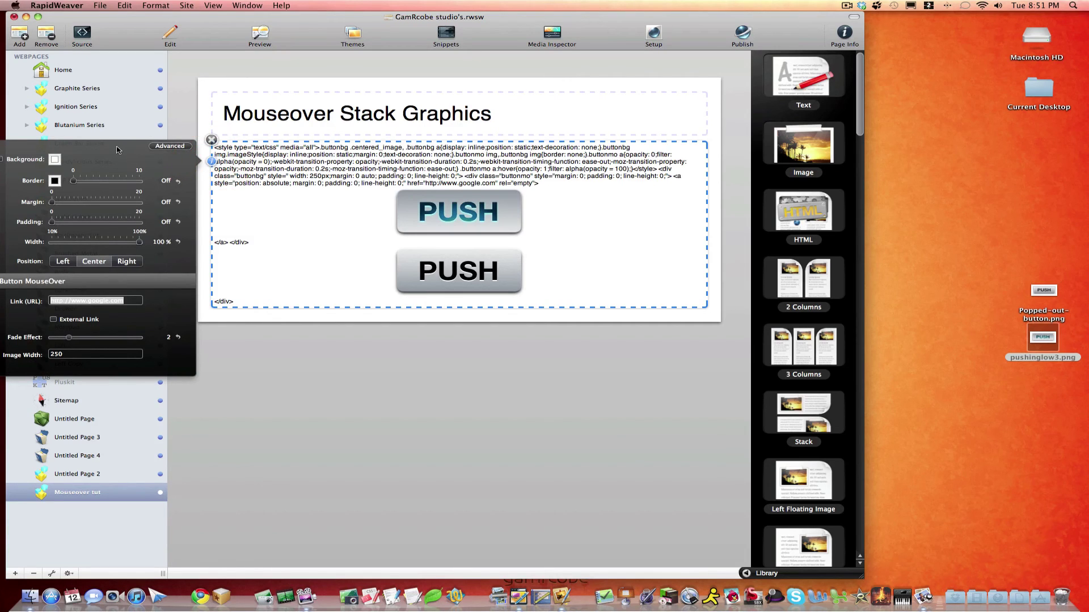
pyautogui.moveTo(117, 150); pyautogui.dragTo(234, 77)
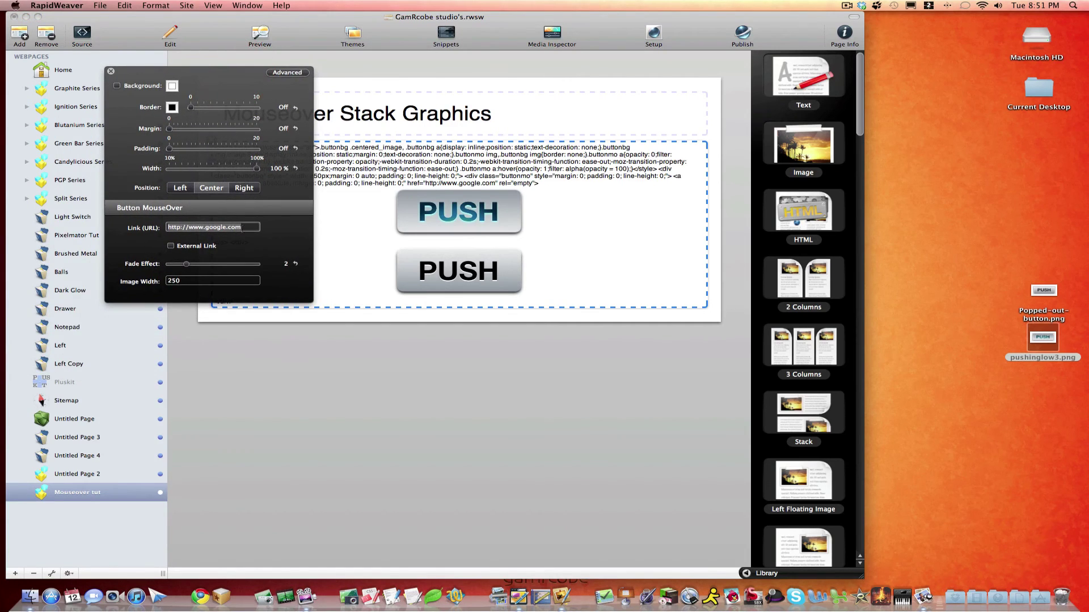
pyautogui.moveTo(239, 231); pyautogui.dragTo(167, 233)
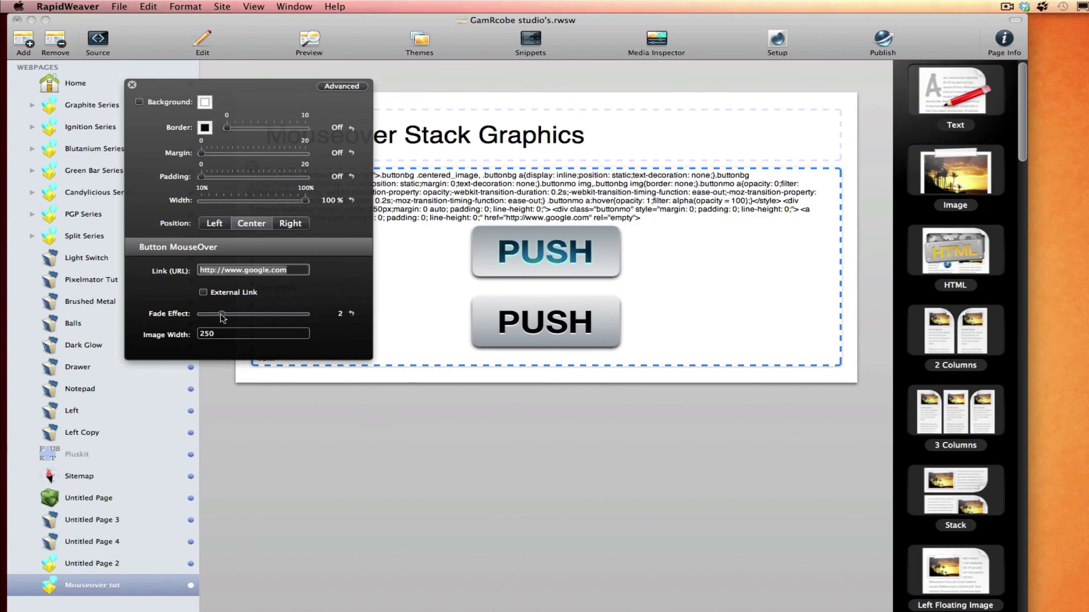
pyautogui.moveTo(79, 404); pyautogui.dragTo(96, 406)
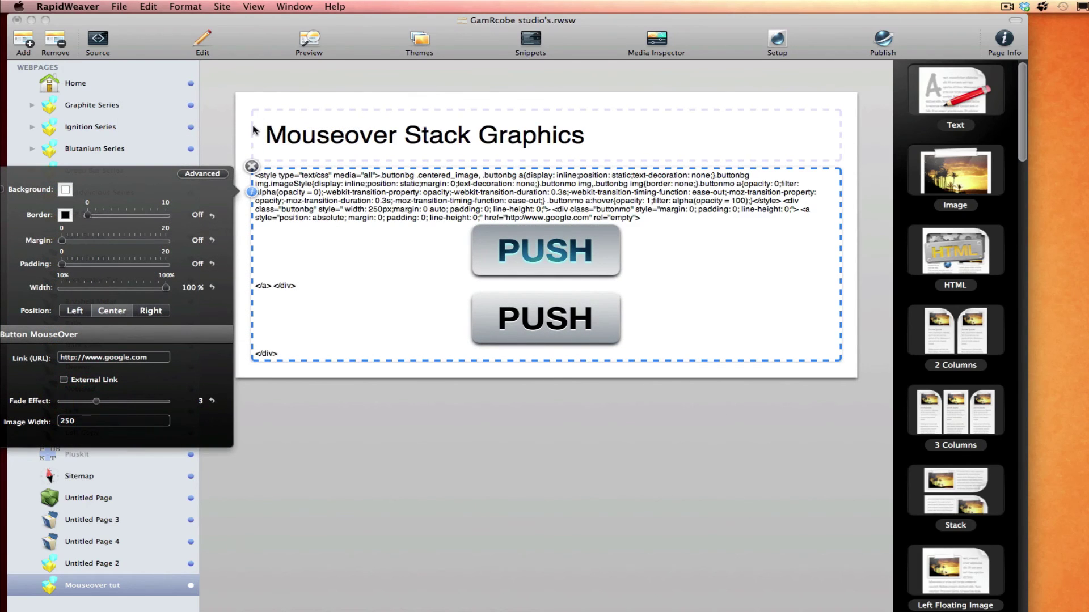
# Preview the Mouseover tut page and test the PUSH button's hover glow
pyautogui.click(310, 39)
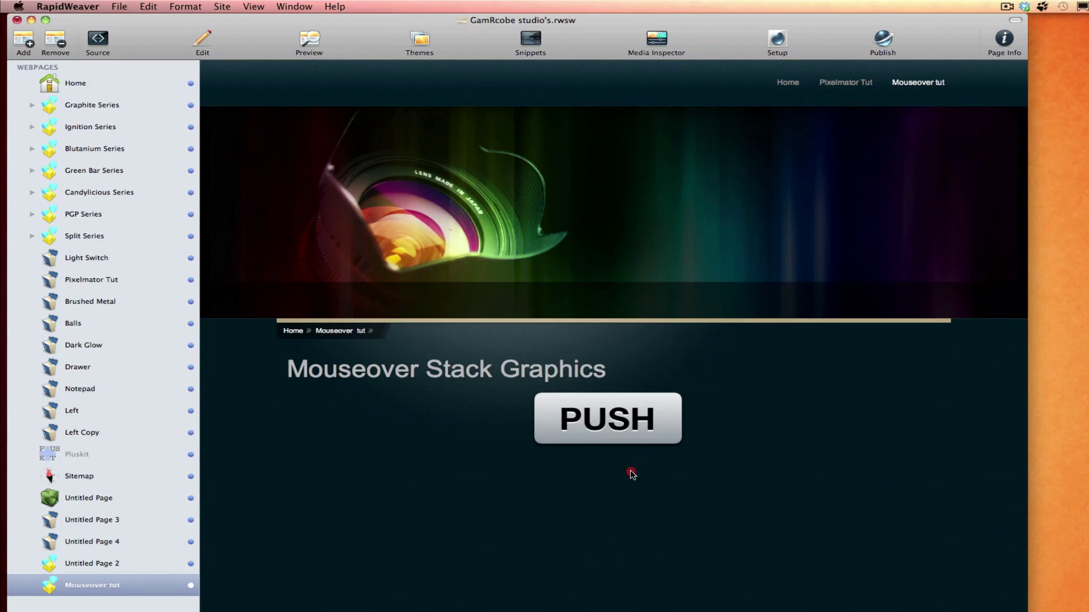
pyautogui.click(630, 473)
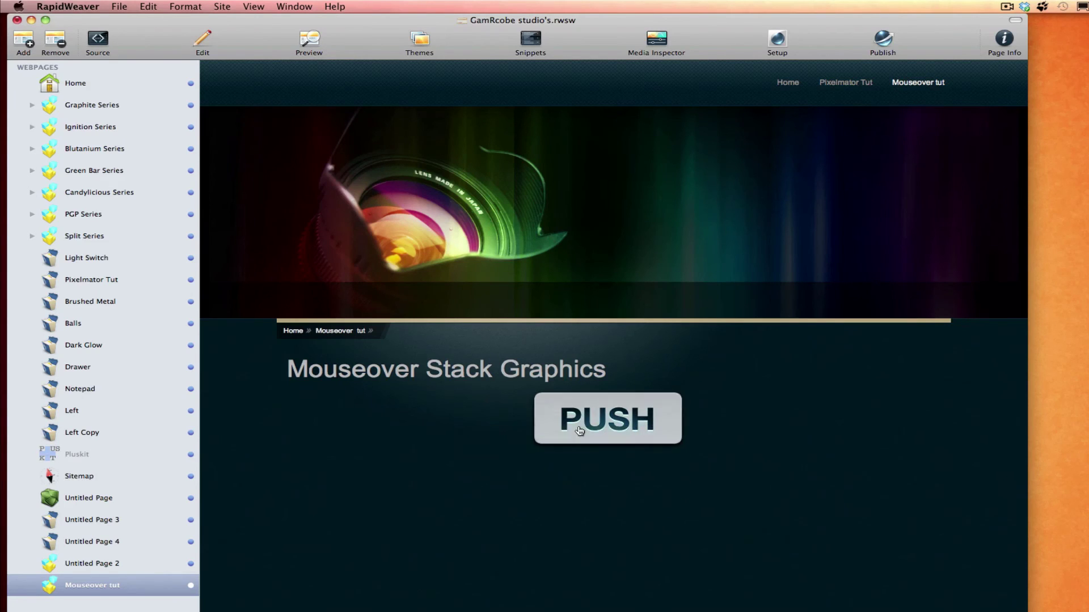